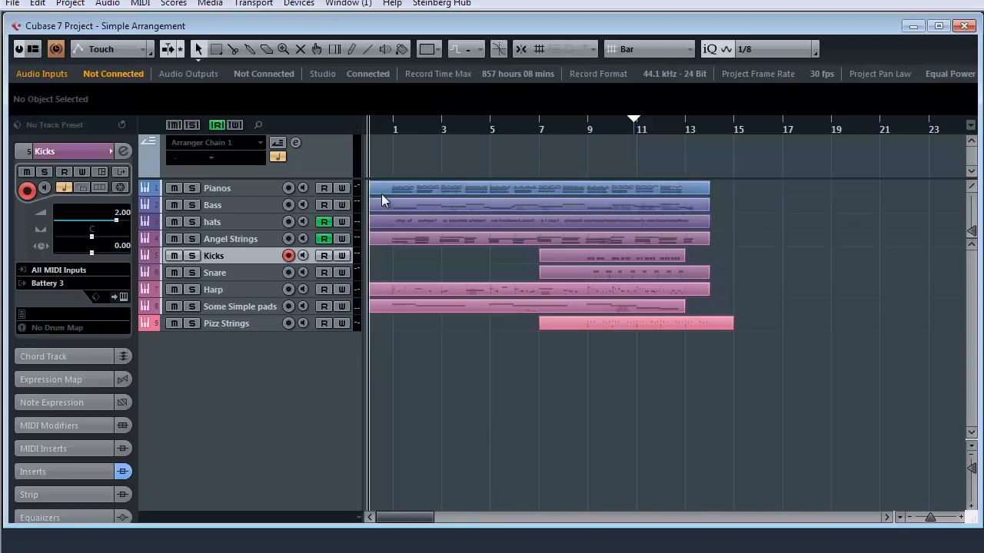
Select the Pianos track and play the full arrangement from just before bar 1
{"action": "left_click", "coordinate": [244, 205]}
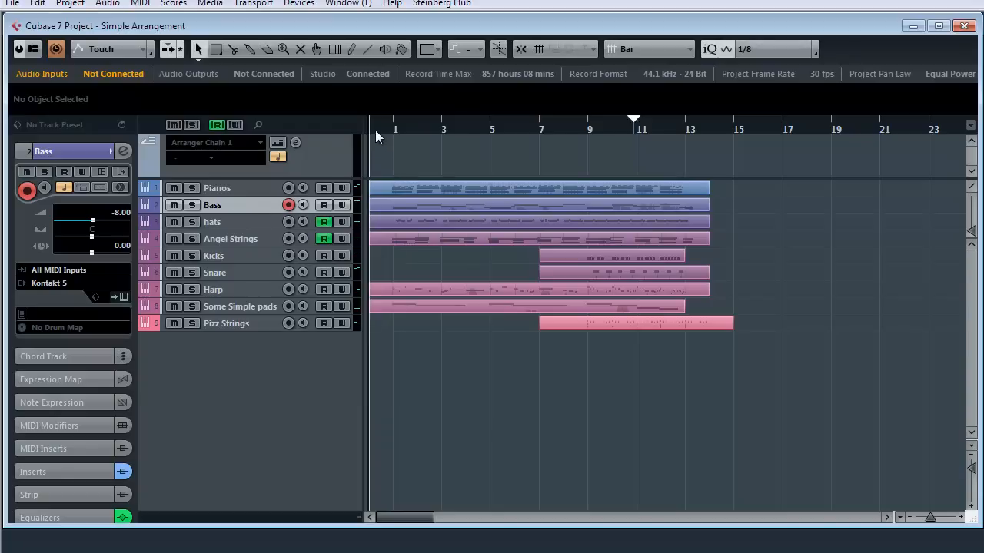
{"action": "left_click", "coordinate": [240, 187]}
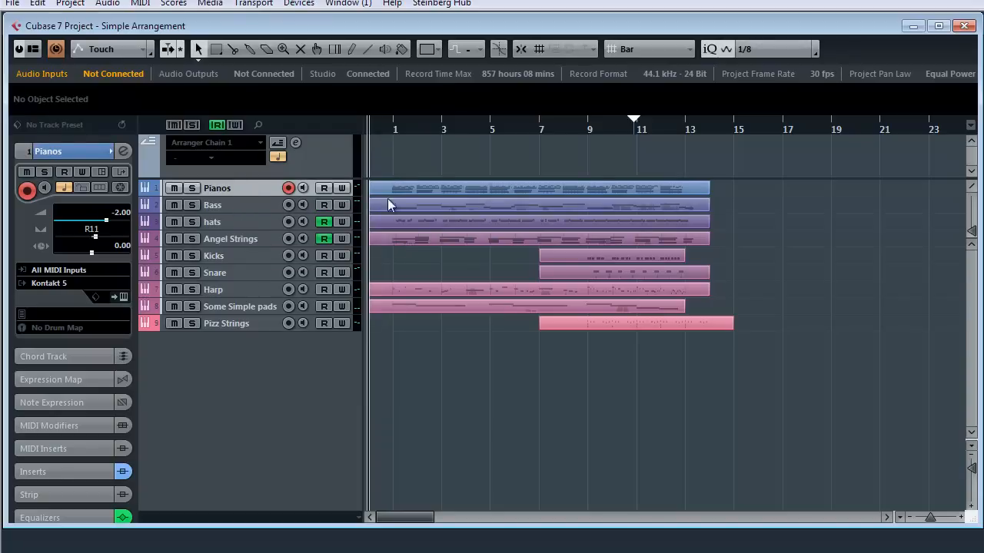
{"action": "left_click", "coordinate": [378, 128]}
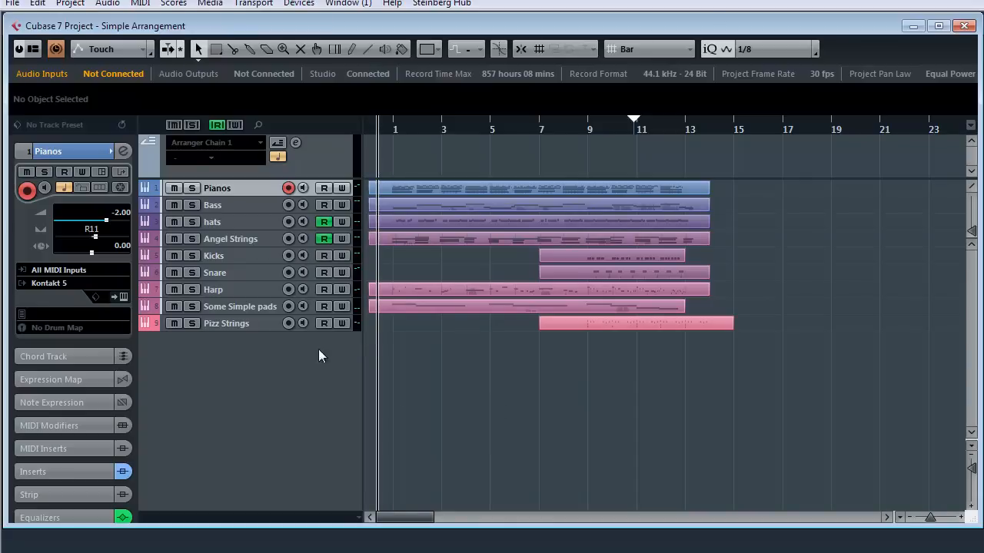
{"action": "key", "text": "space"}
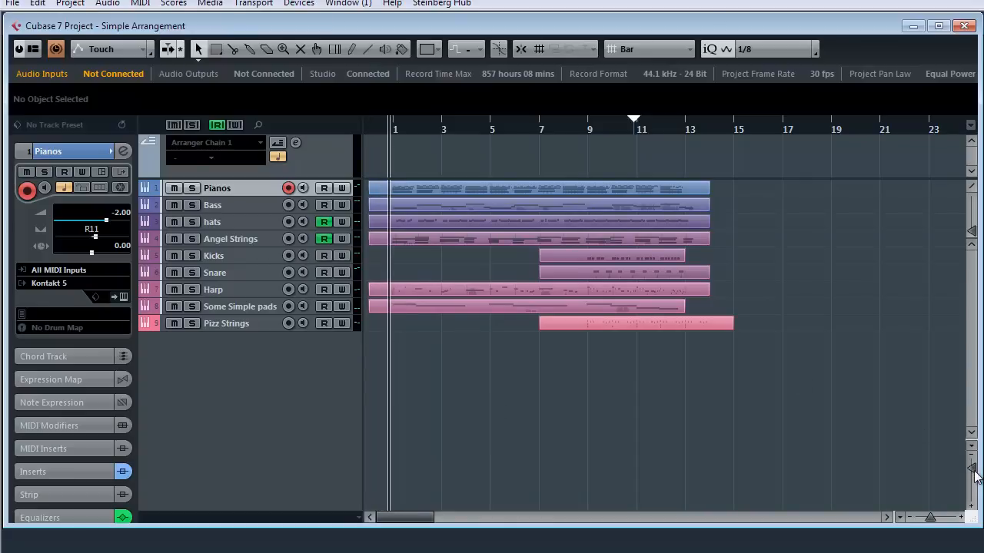
Enlarge all track rows vertically and make the Kicks track row taller than the others
{"action": "left_click_drag", "start_coordinate": [974, 469], "coordinate": [973, 471]}
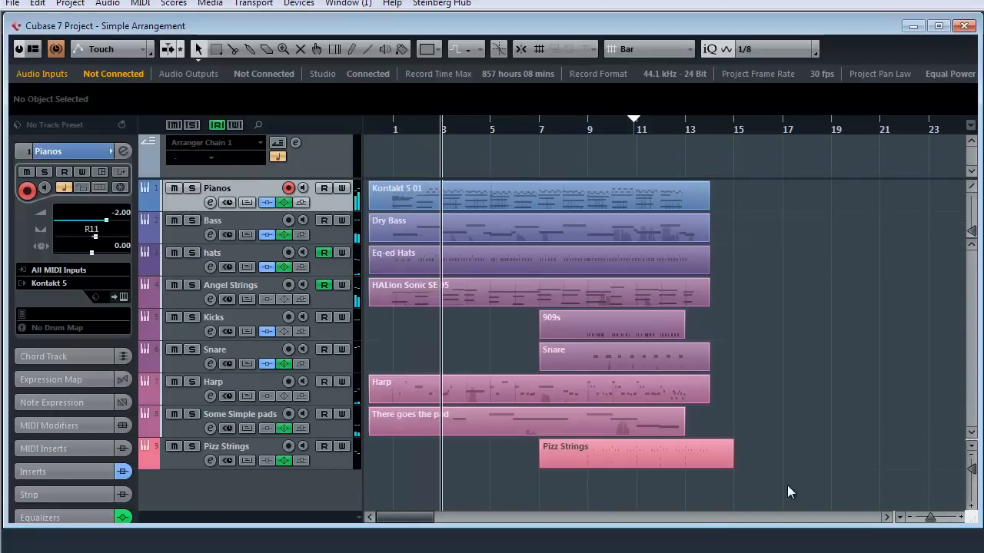
{"action": "key", "text": "f"}
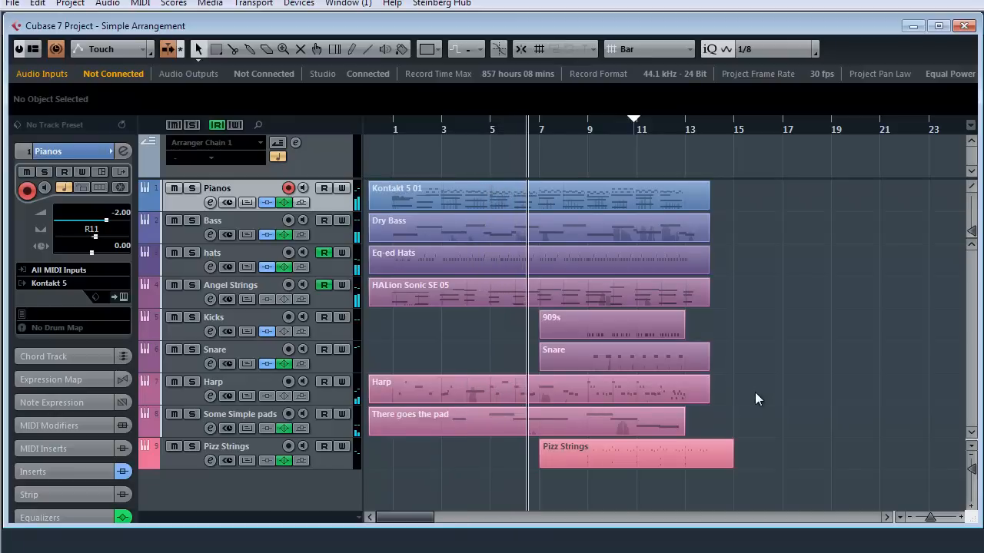
{"action": "left_click_drag", "start_coordinate": [198, 342], "coordinate": [198, 363]}
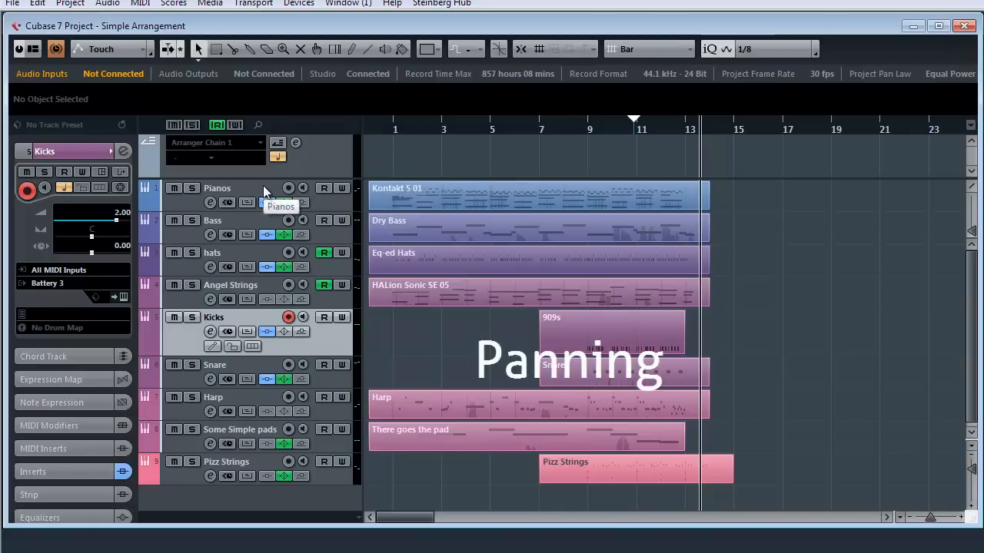
Switch to the photo viewer to examine the orchestra seating picture, and return to the Cubase project
{"action": "key", "text": "alt+Tab"}
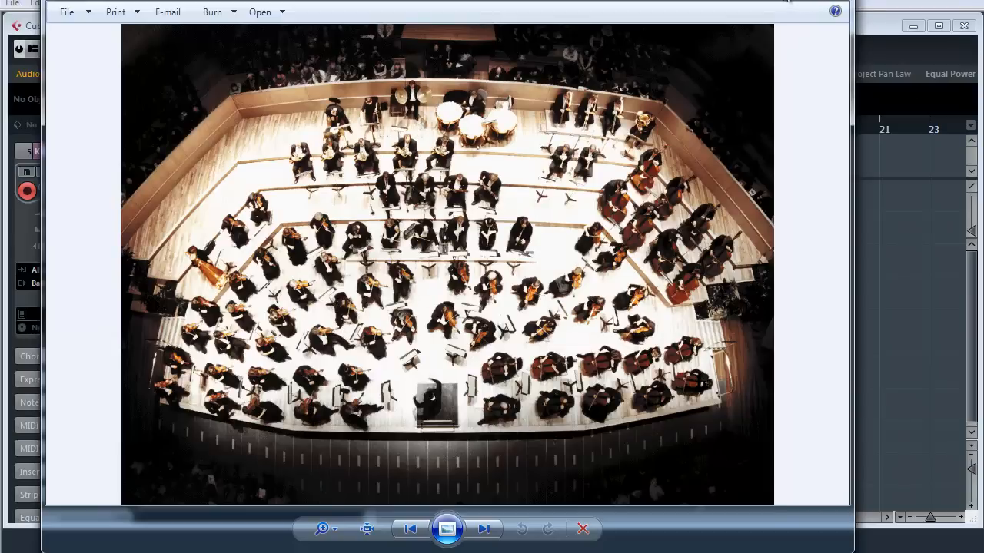
{"action": "left_click", "coordinate": [784, 1]}
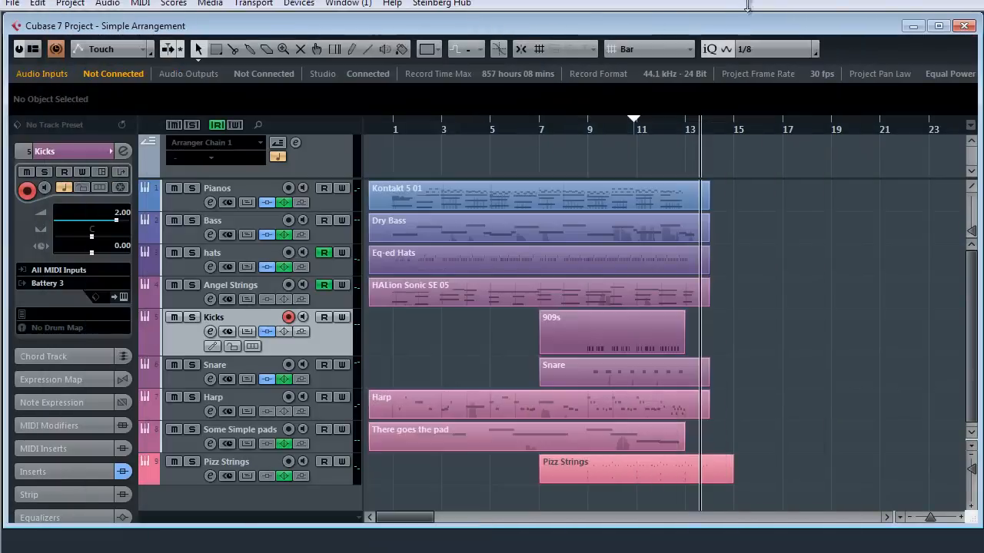
Inspect the volume and pan settings of the Pianos, Bass, hats and Angel Strings tracks one by one
{"action": "left_click", "coordinate": [256, 183]}
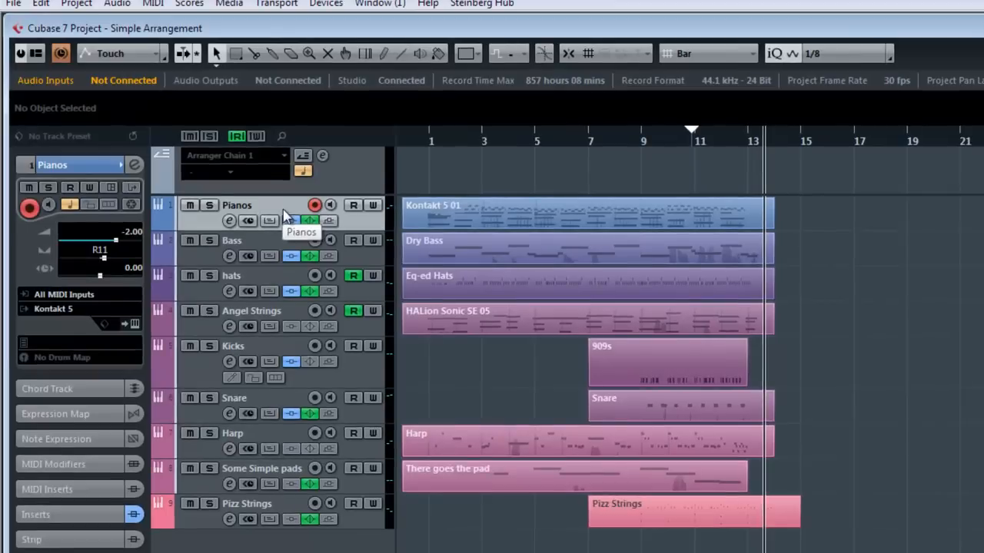
{"action": "left_click", "coordinate": [254, 239]}
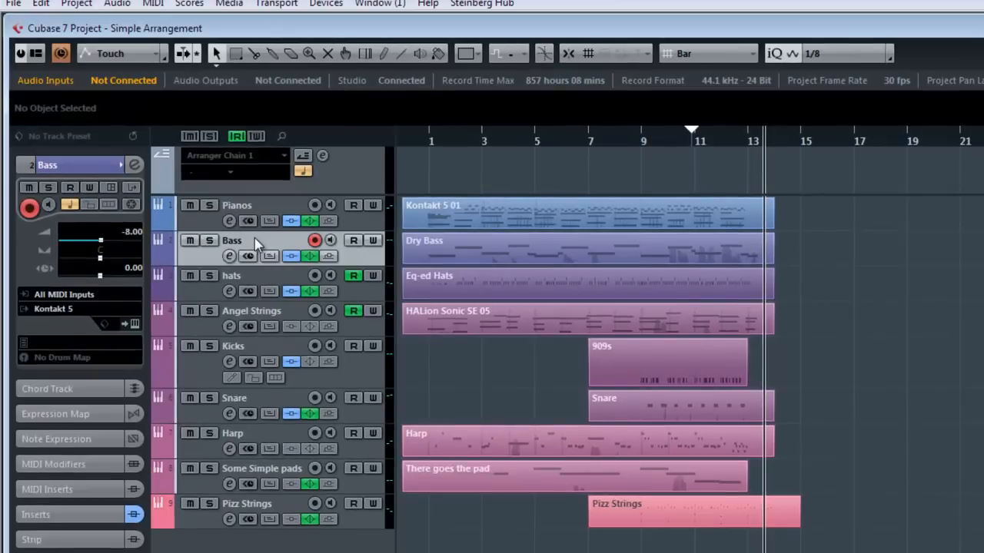
{"action": "left_click", "coordinate": [259, 278]}
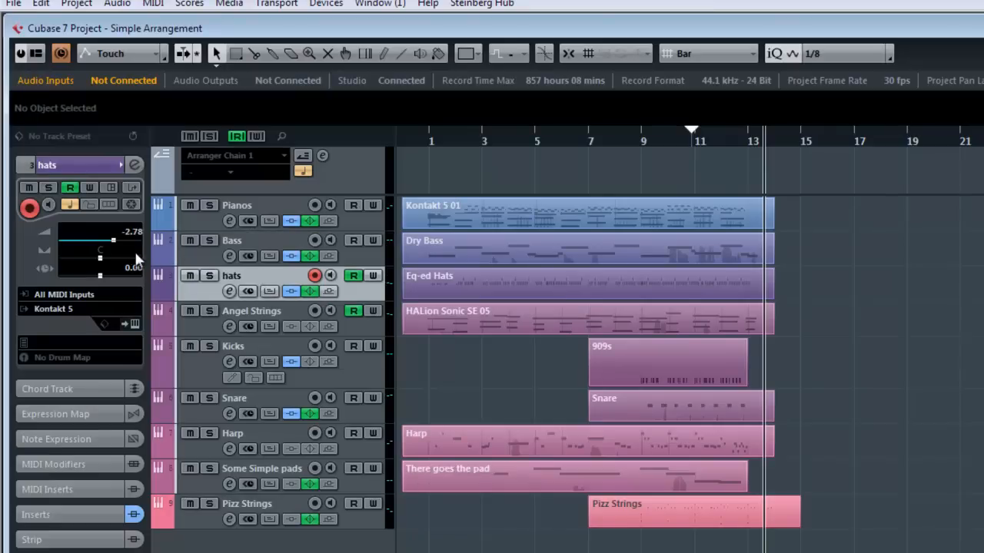
{"action": "left_click", "coordinate": [272, 321]}
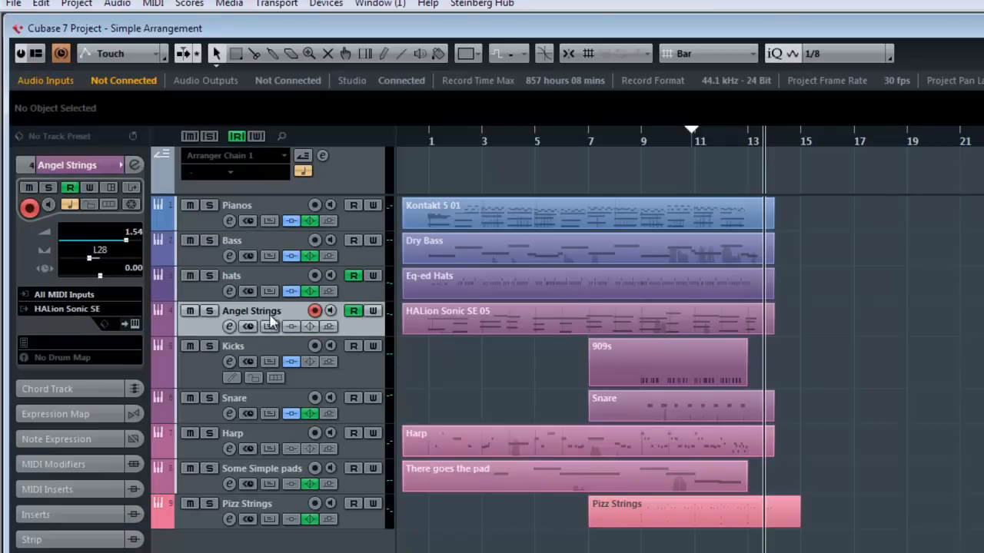
Solo the Pianos track, play it from about bar 2 and pan it to R23
{"action": "left_click", "coordinate": [263, 213]}
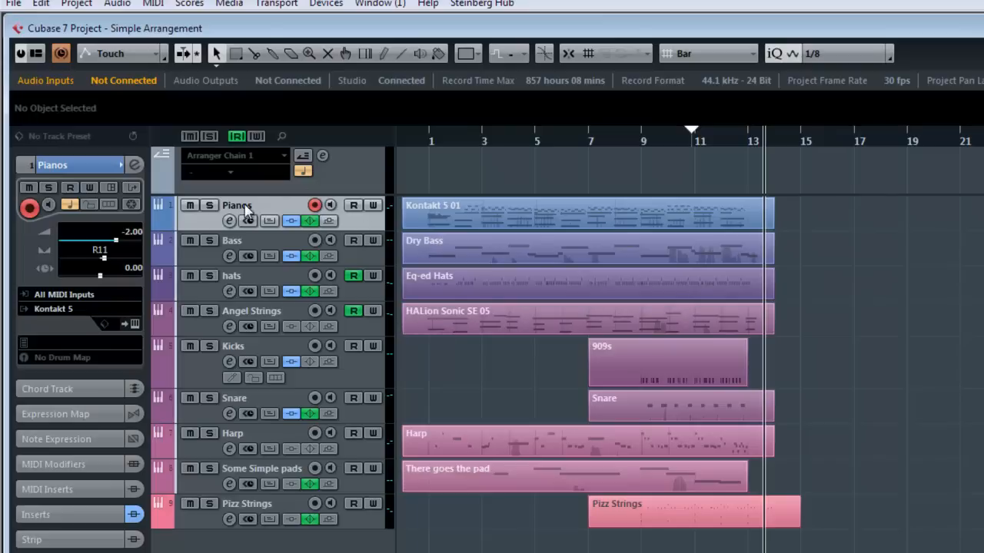
{"action": "left_click", "coordinate": [209, 206]}
{"action": "left_click", "coordinate": [430, 141]}
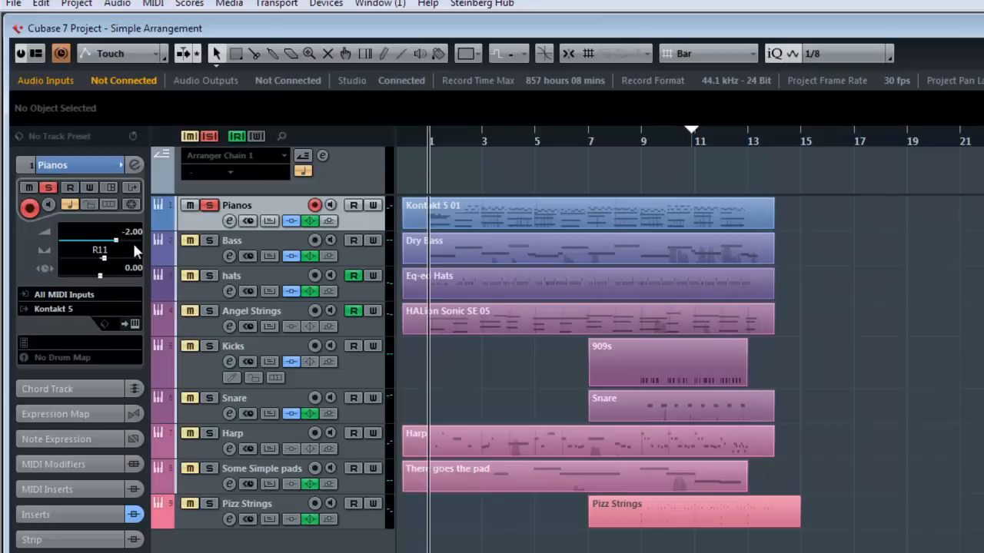
{"action": "left_click", "coordinate": [463, 143]}
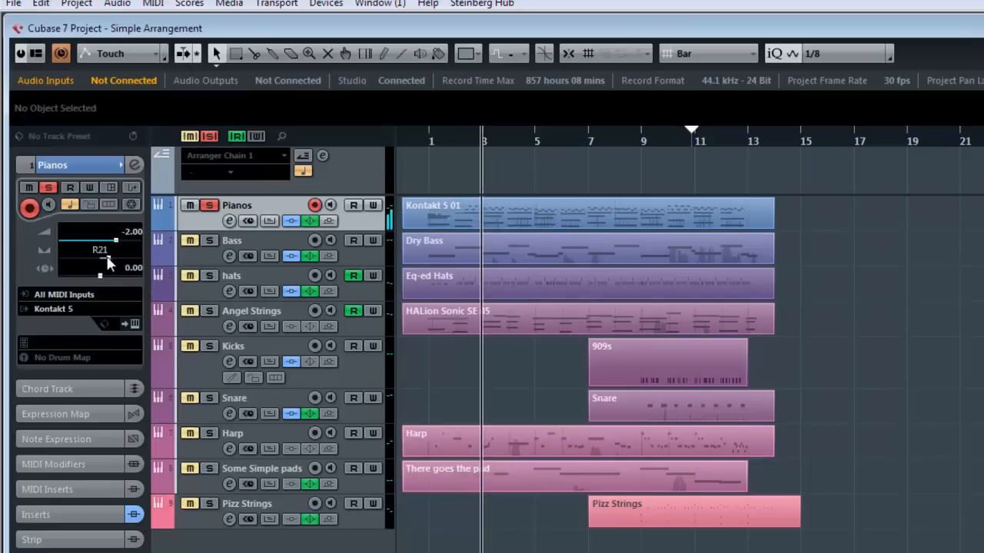
{"action": "mouse_move", "coordinate": [107, 263]}
{"action": "left_mouse_down"}
{"action": "mouse_move", "coordinate": [59, 261]}
{"action": "mouse_move", "coordinate": [110, 262]}
{"action": "left_mouse_up"}
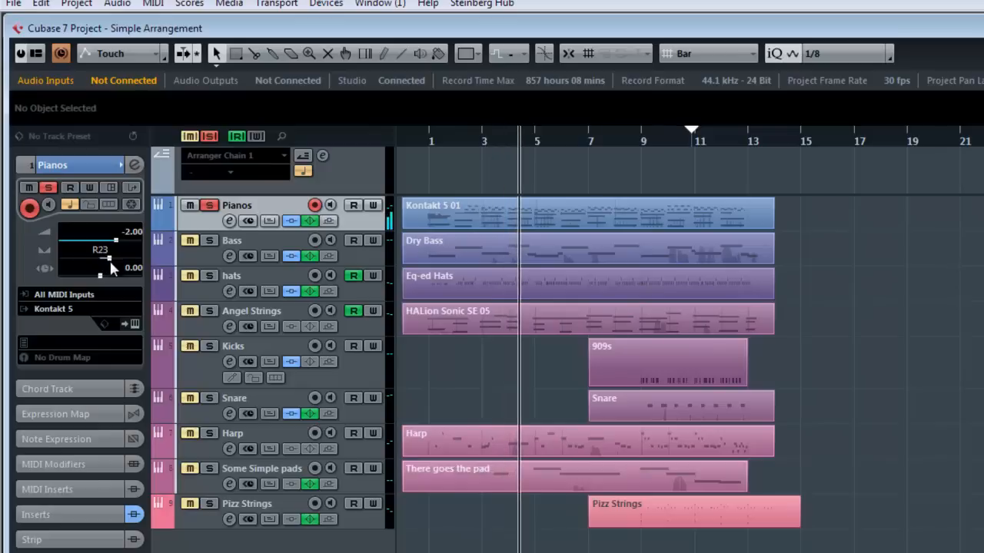
Audition the Bass track alone from bar 1 in place of the Pianos, and turn its solo off
{"action": "left_click", "coordinate": [254, 245]}
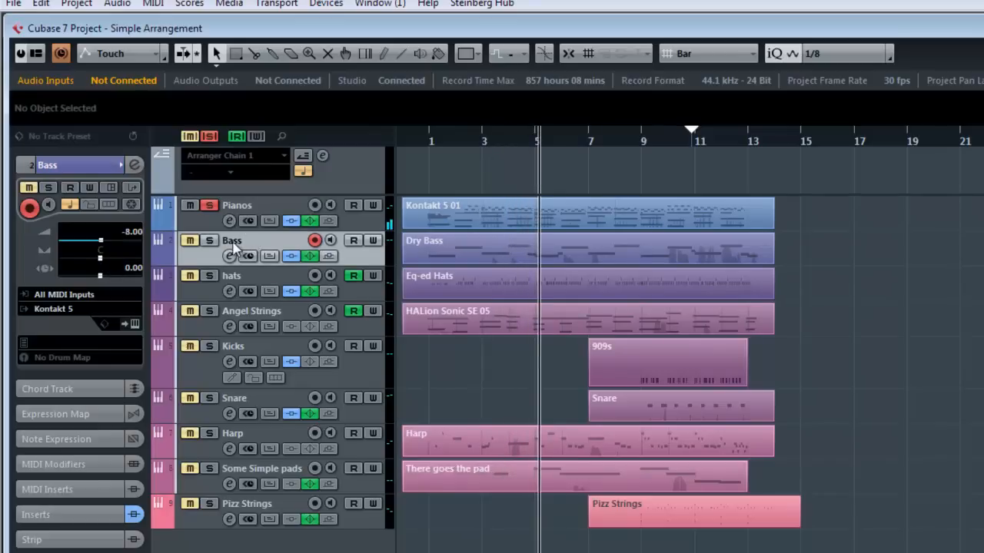
{"action": "left_click", "coordinate": [209, 206]}
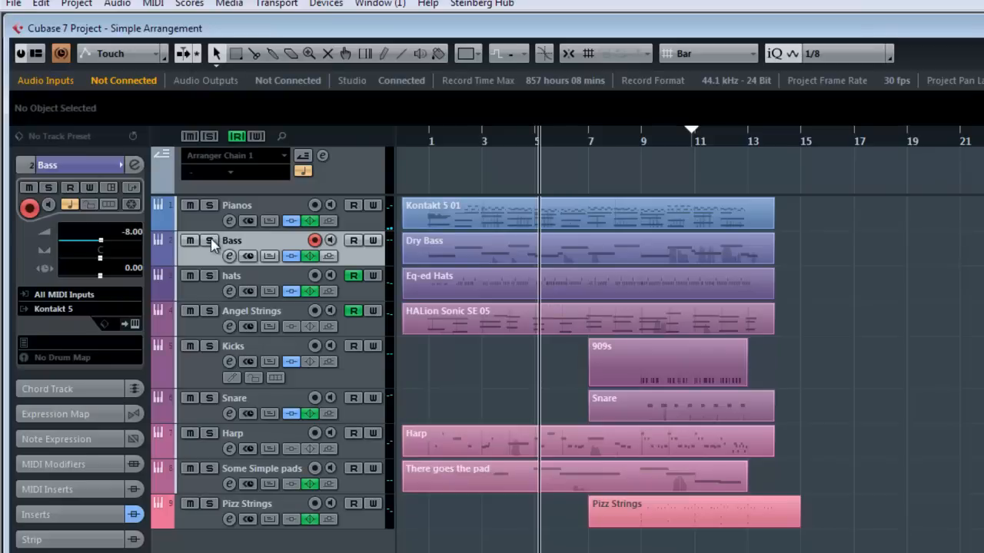
{"action": "left_click", "coordinate": [428, 143]}
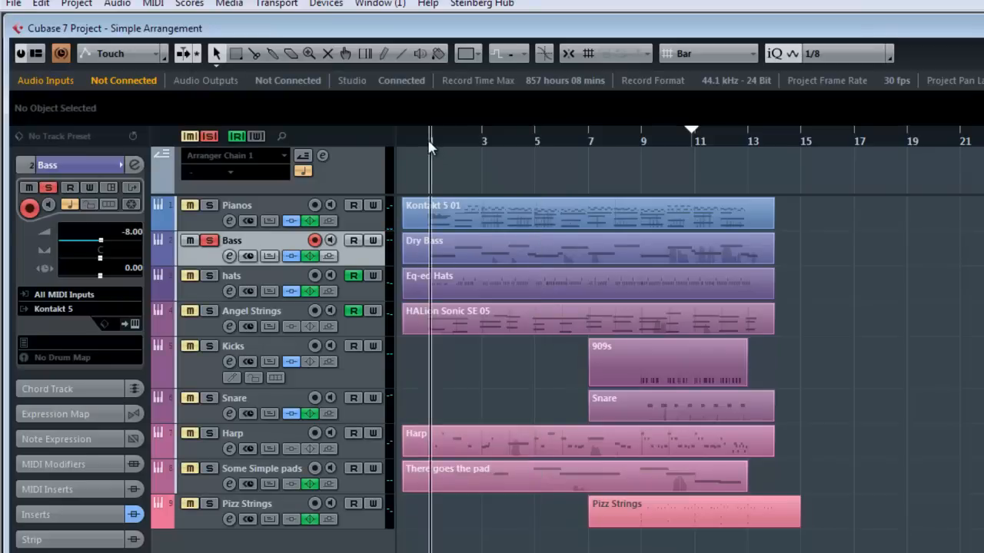
{"action": "key", "text": "space"}
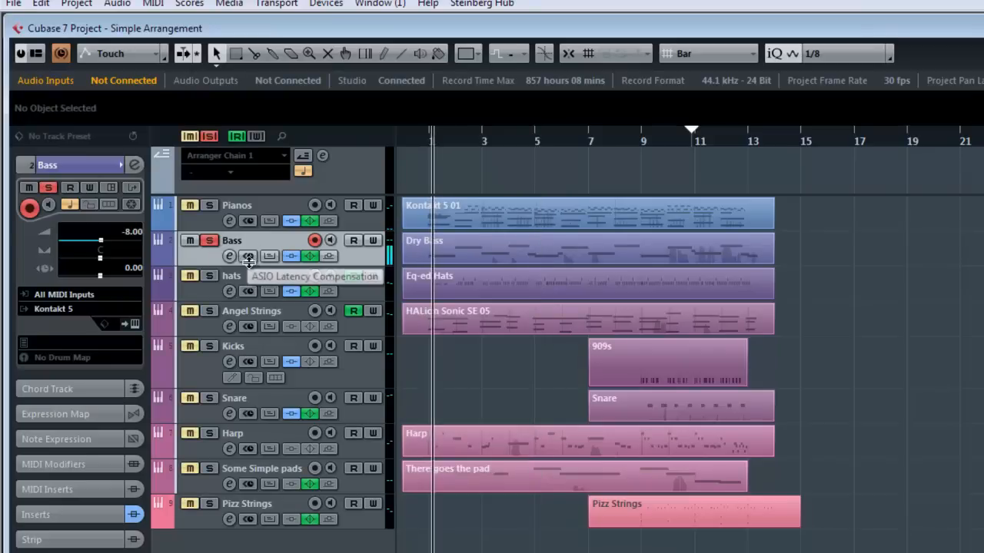
{"action": "left_click", "coordinate": [209, 241]}
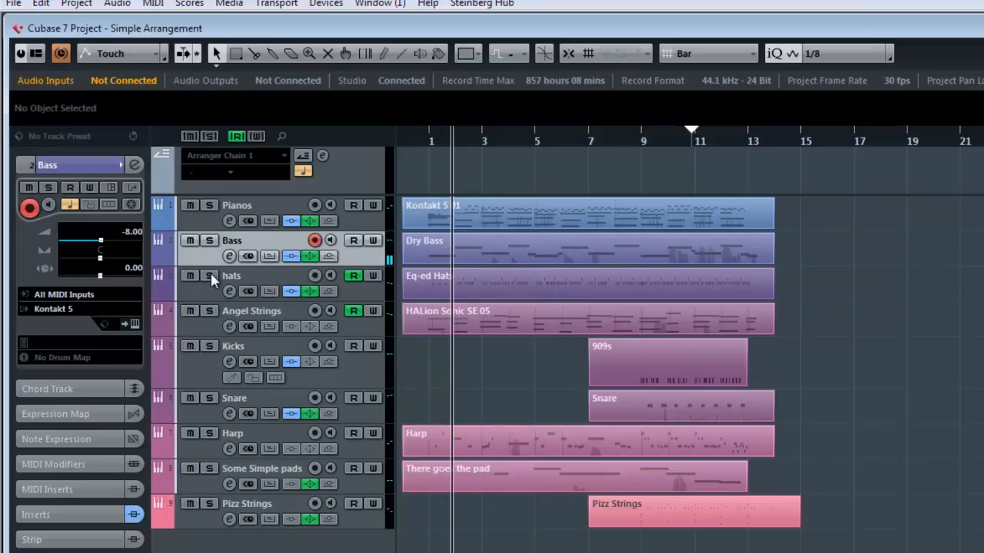
Solo the hats track and pan it to R17
{"action": "left_click", "coordinate": [209, 276]}
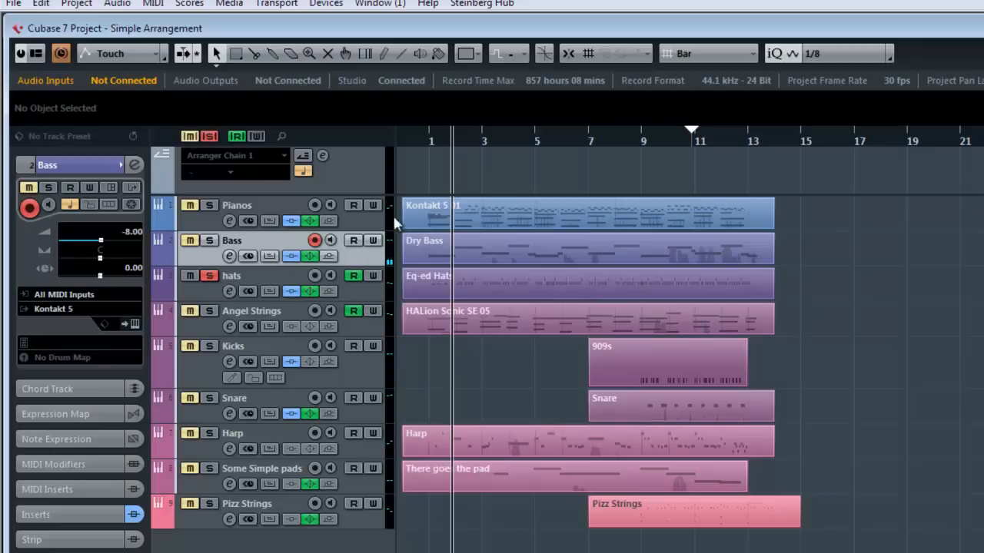
{"action": "left_click", "coordinate": [246, 273]}
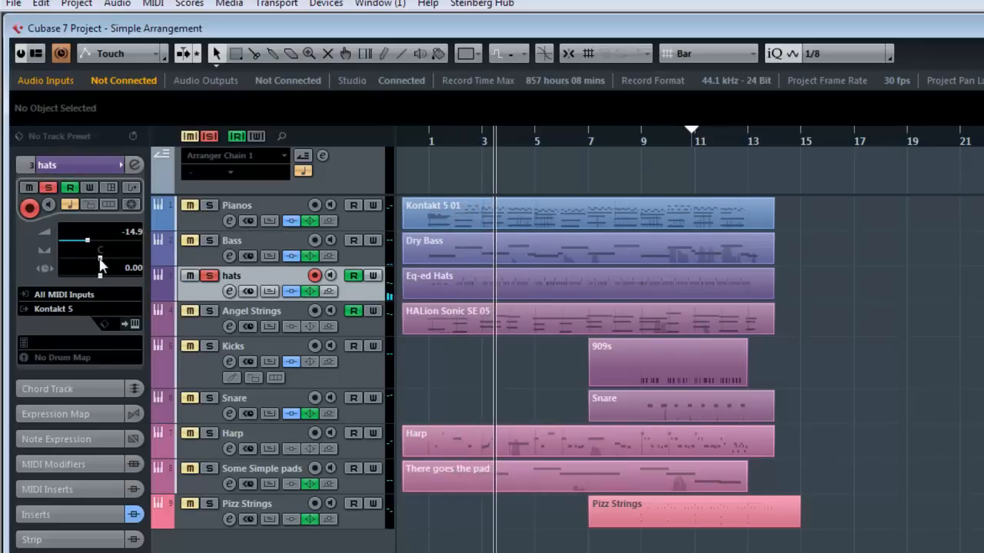
{"action": "left_click_drag", "start_coordinate": [100, 258], "coordinate": [107, 259]}
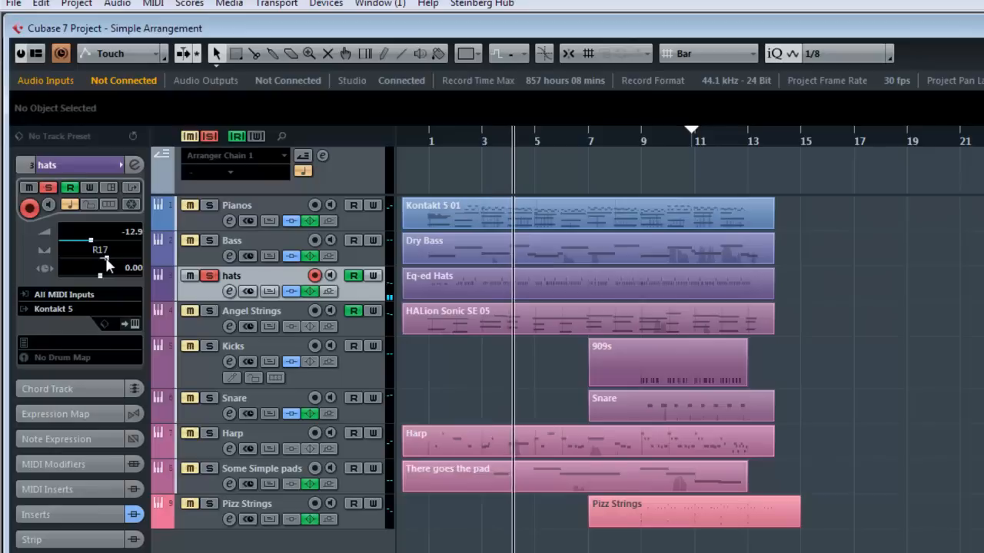
Solo Angel Strings in place of the hats and pan the track to L36
{"action": "left_click", "coordinate": [238, 315]}
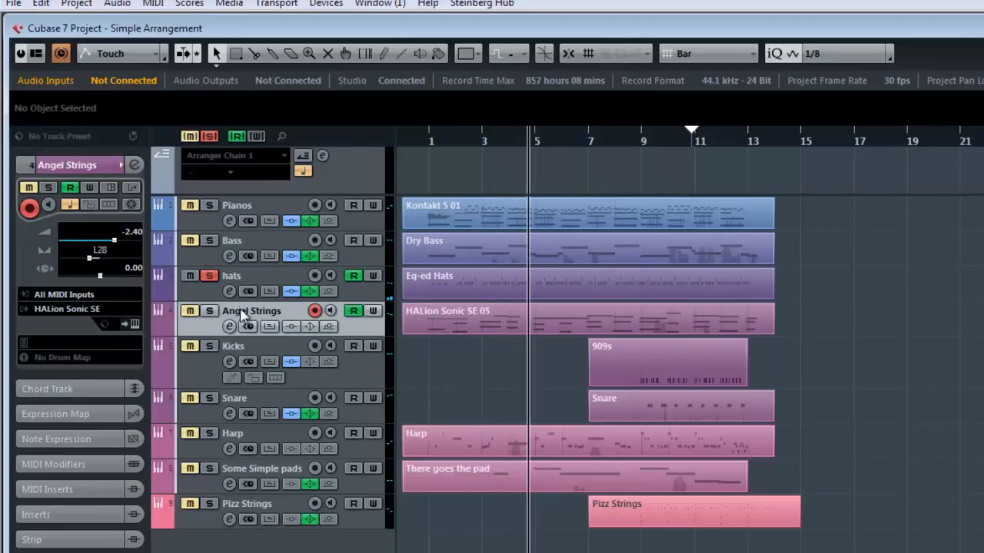
{"action": "left_click", "coordinate": [215, 275]}
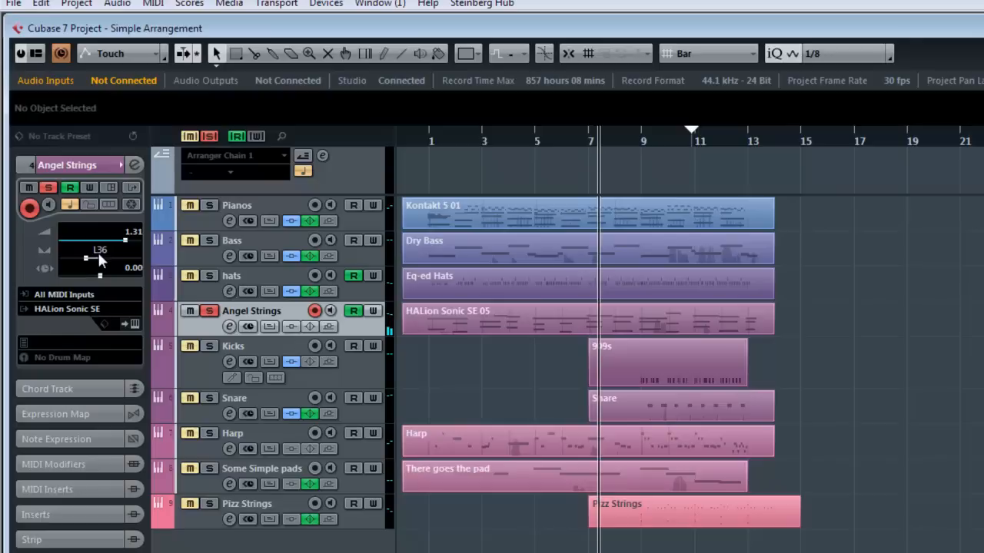
Solo the Kicks track in place of Angel Strings and play it from between bars 9 and 11
{"action": "left_click", "coordinate": [260, 350]}
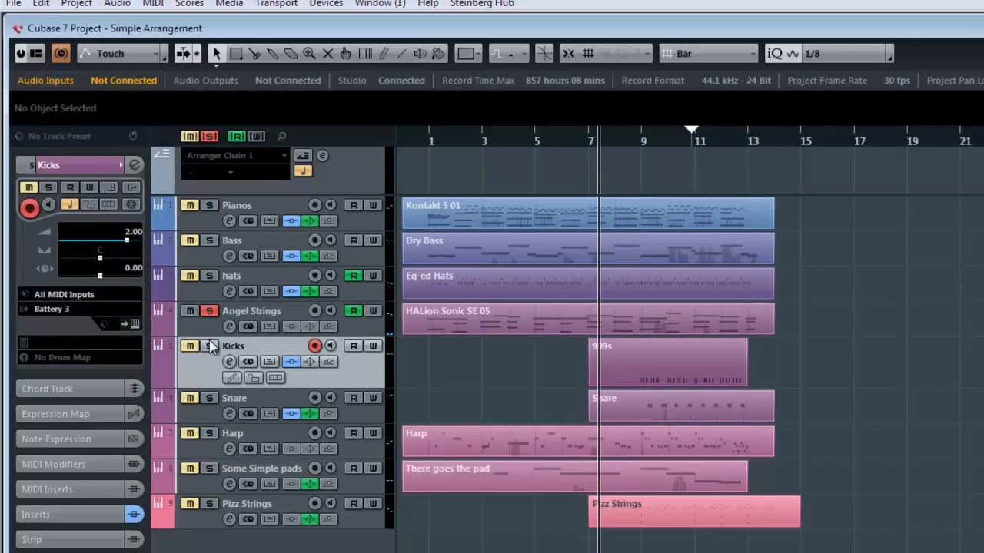
{"action": "left_click", "coordinate": [210, 346]}
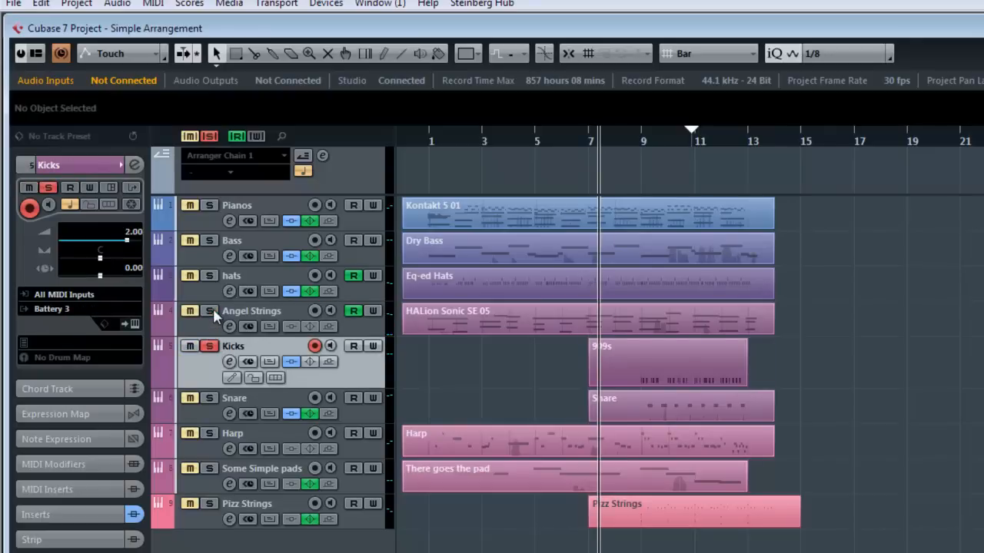
{"action": "left_click", "coordinate": [660, 142]}
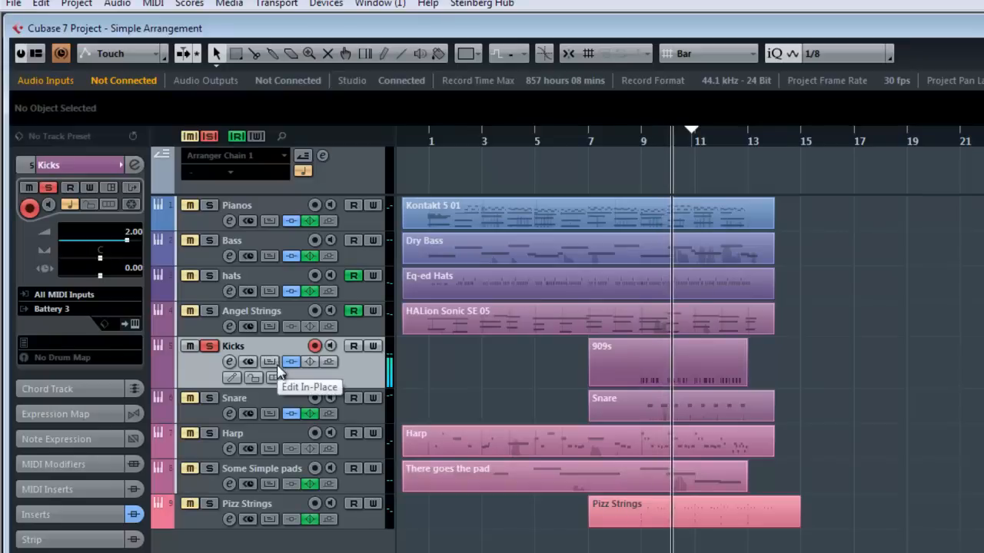
Solo the Snare alongside the Kicks, pan the Snare to R21 and replay both from about bar 10
{"action": "left_click", "coordinate": [209, 398]}
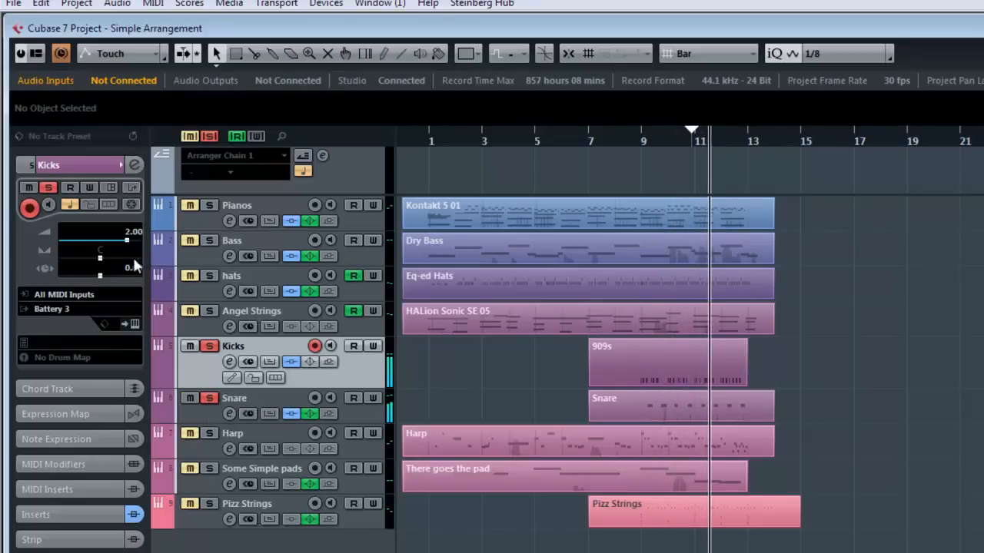
{"action": "left_click", "coordinate": [255, 406]}
{"action": "left_click_drag", "start_coordinate": [105, 264], "coordinate": [96, 262]}
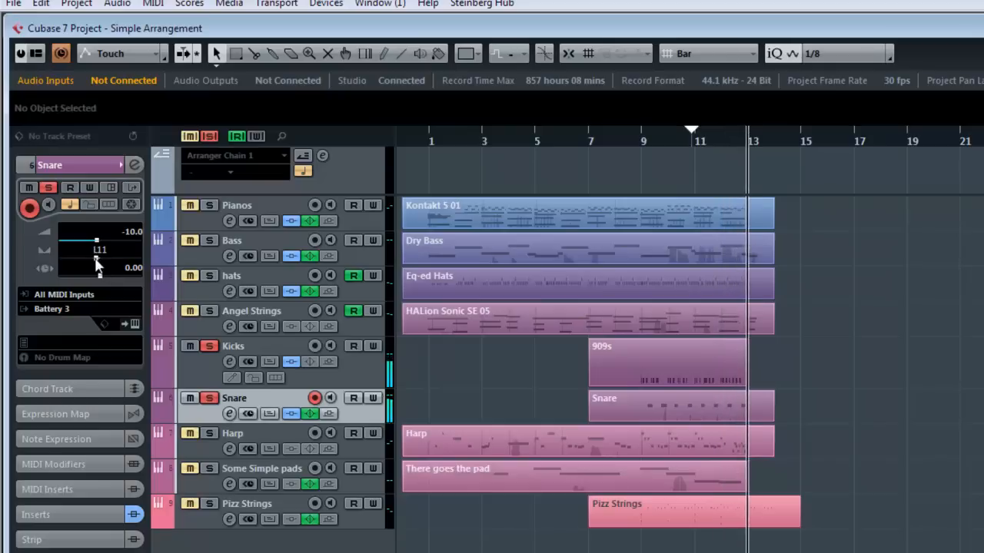
{"action": "left_click_drag", "start_coordinate": [97, 263], "coordinate": [101, 265]}
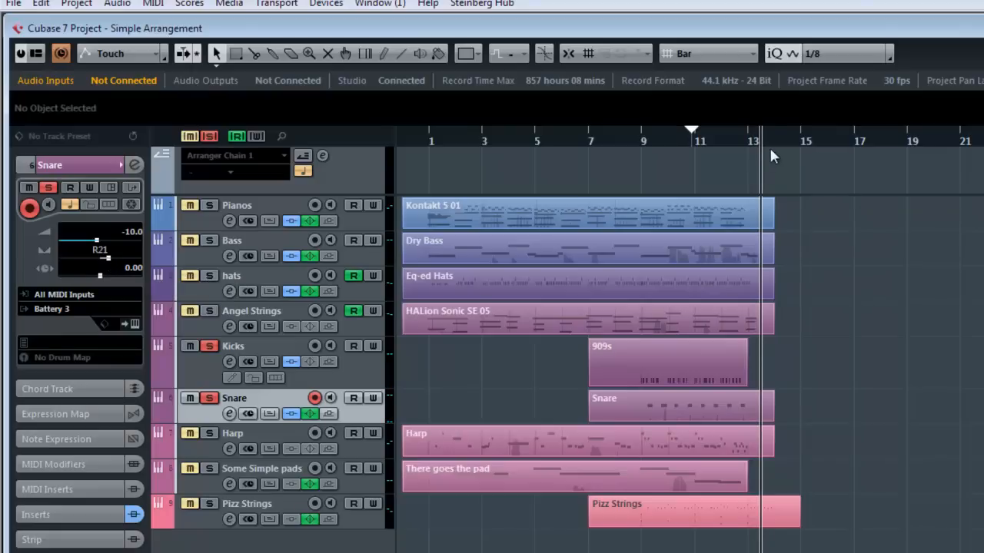
{"action": "left_click", "coordinate": [673, 137]}
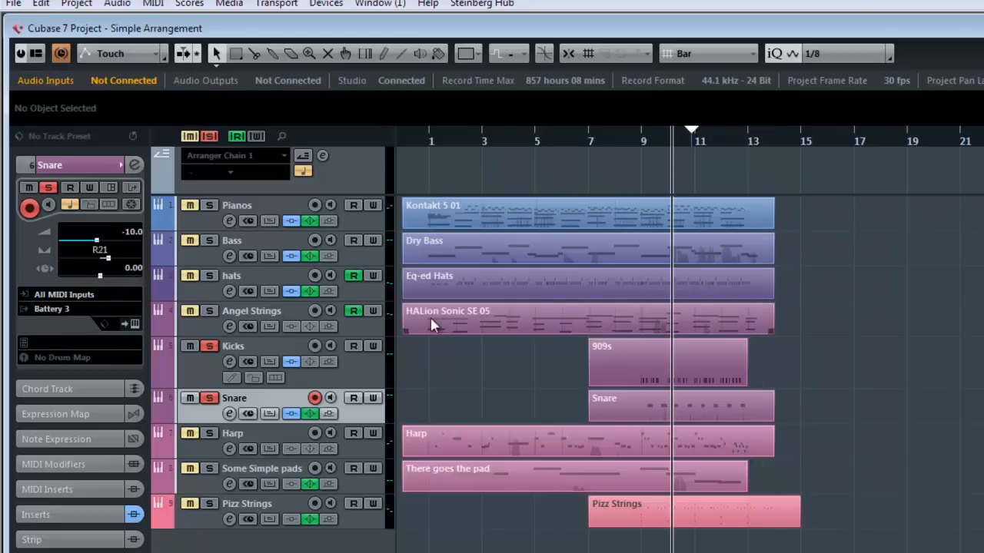
{"action": "key", "text": "space"}
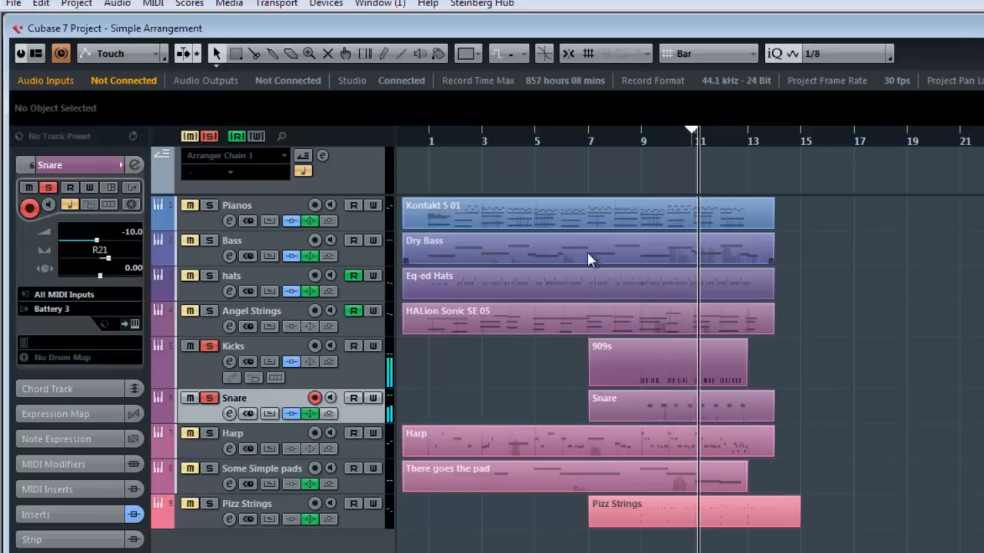
Clear the Kicks and Snare solos, solo the Harp track during playback from about bar 4 and pan it to L34
{"action": "left_click", "coordinate": [211, 368]}
{"action": "left_click", "coordinate": [248, 433]}
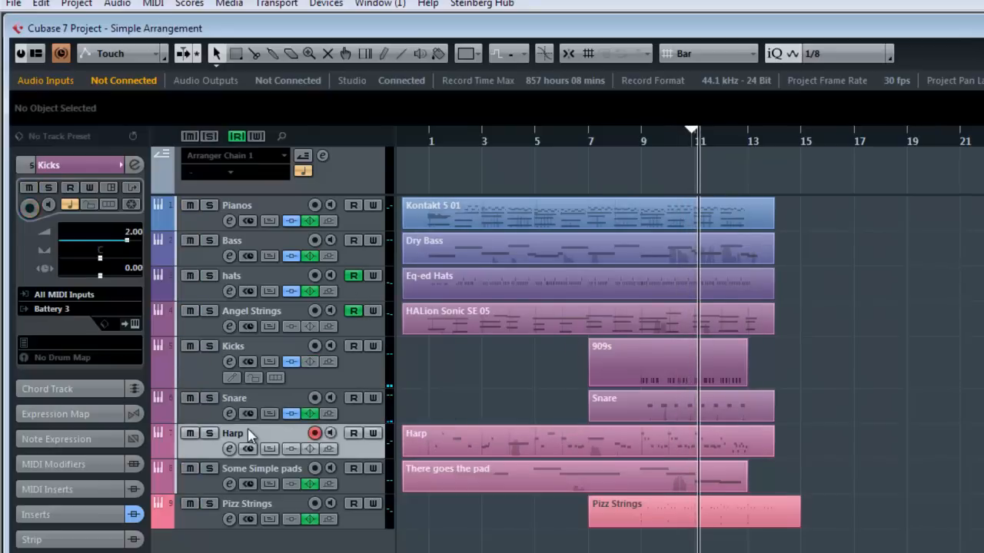
{"action": "left_click", "coordinate": [506, 141]}
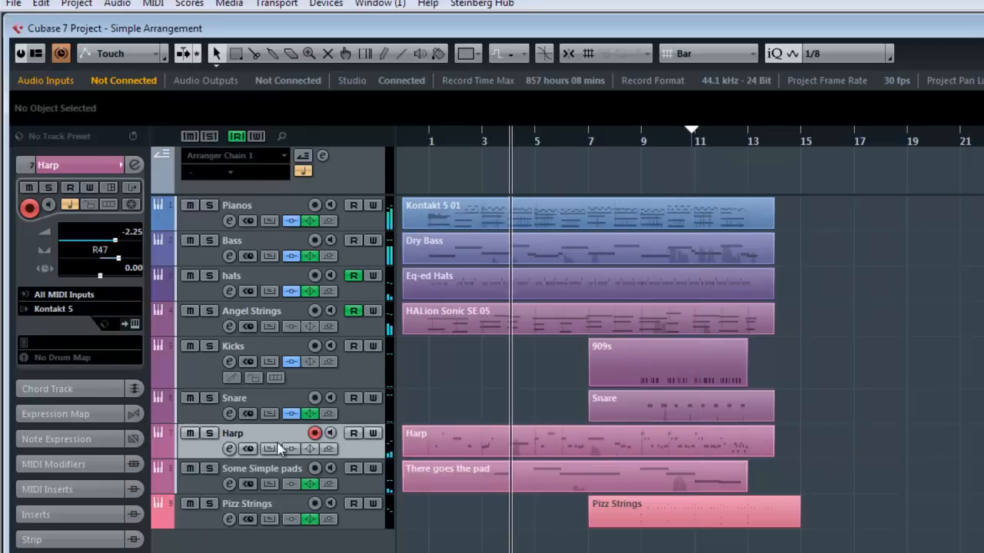
{"action": "key", "text": "s"}
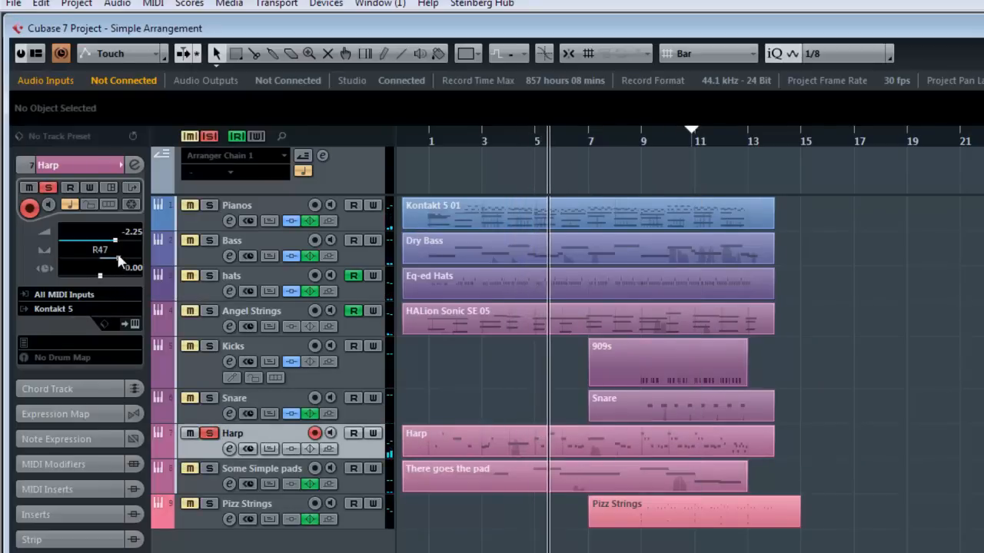
{"action": "left_click_drag", "start_coordinate": [117, 261], "coordinate": [85, 262]}
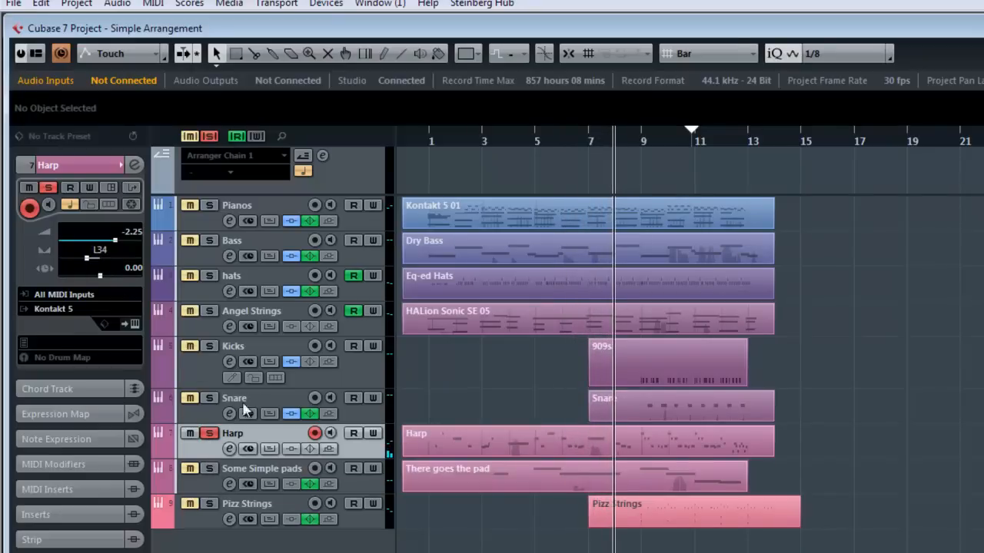
Solo Some Simple pads in place of the Harp, play it from about bar 9 and pan the track to L13
{"action": "left_click", "coordinate": [254, 477]}
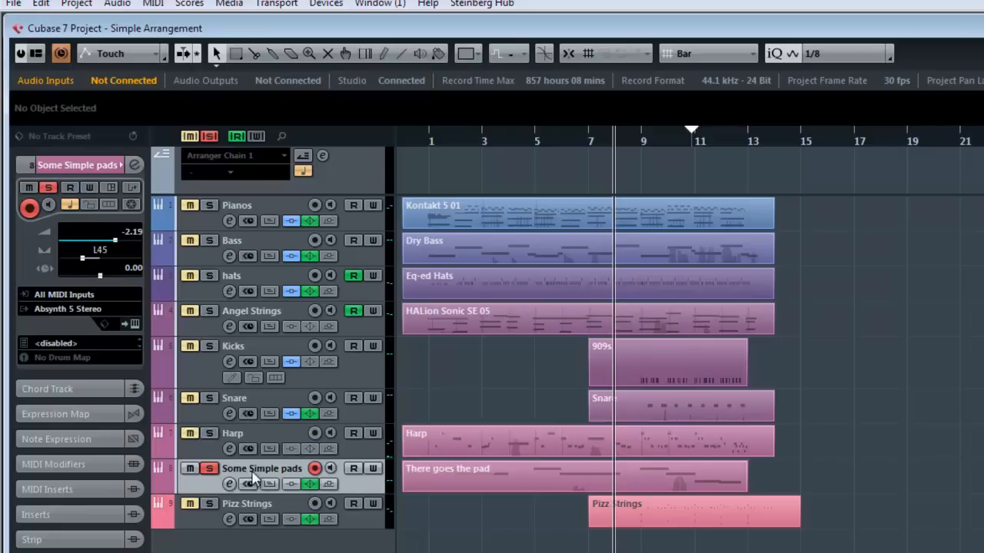
{"action": "left_click", "coordinate": [638, 137]}
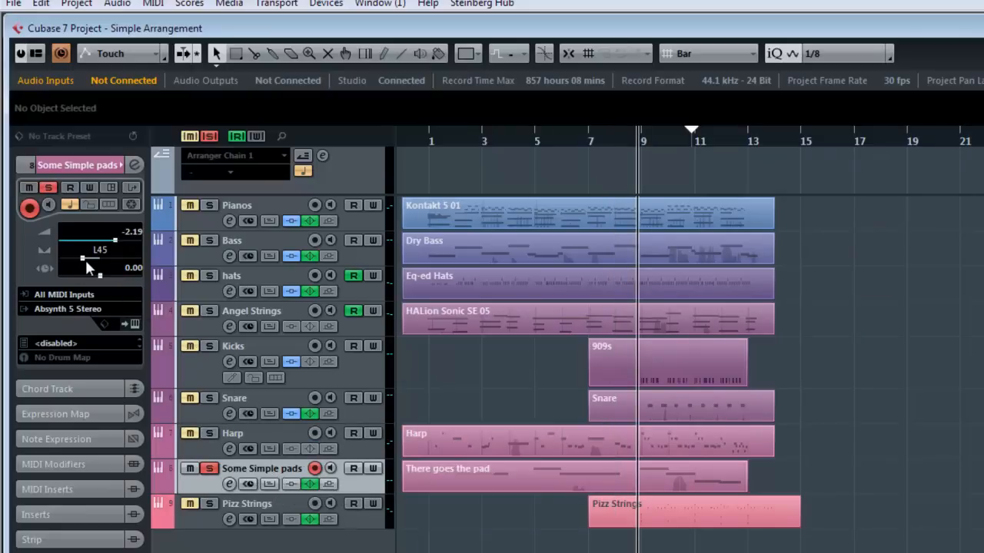
{"action": "left_click_drag", "start_coordinate": [84, 260], "coordinate": [79, 261]}
{"action": "key", "text": "space"}
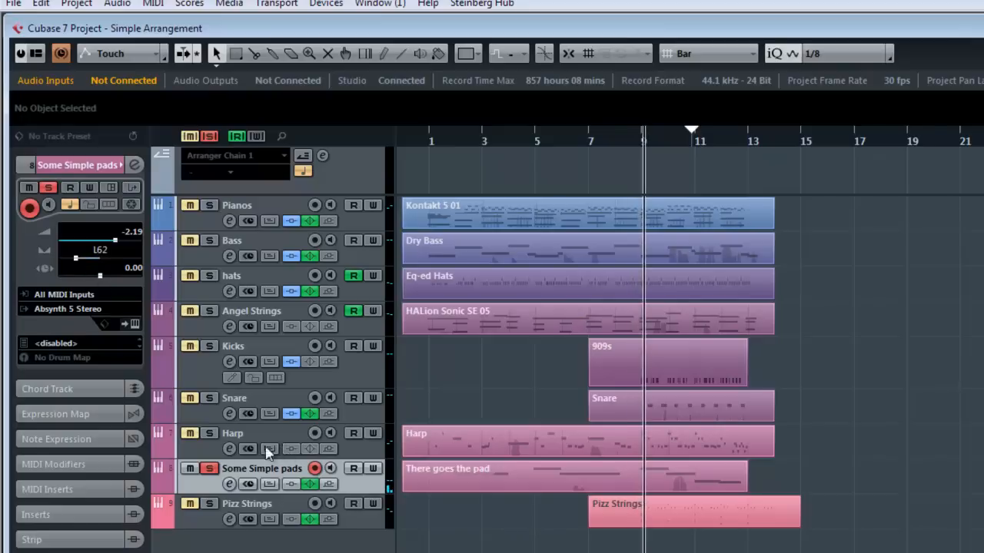
{"action": "left_click_drag", "start_coordinate": [75, 259], "coordinate": [100, 260]}
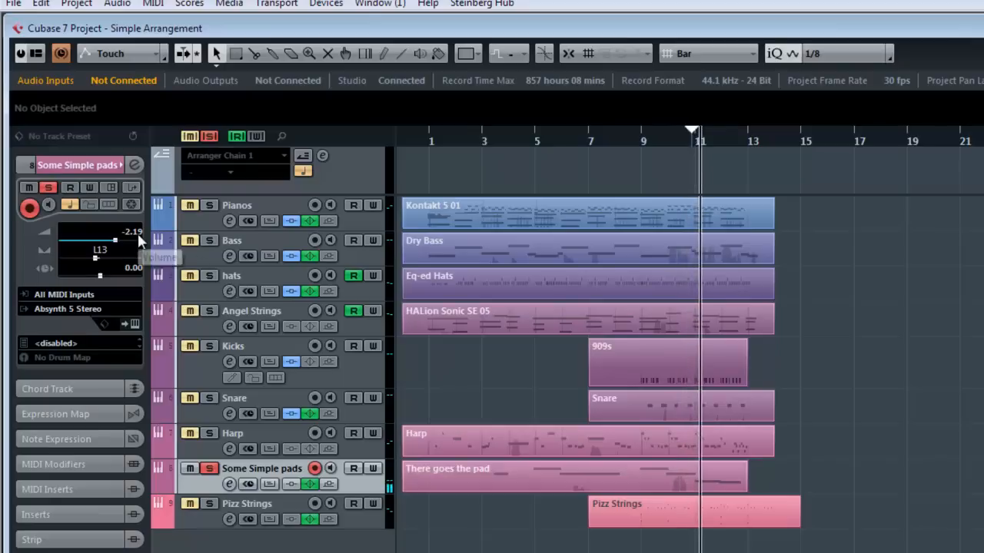
Solo Pizz Strings in place of the pads, play it from about bar 9 and pan the track to R47
{"action": "left_click", "coordinate": [239, 504]}
{"action": "left_click", "coordinate": [652, 138]}
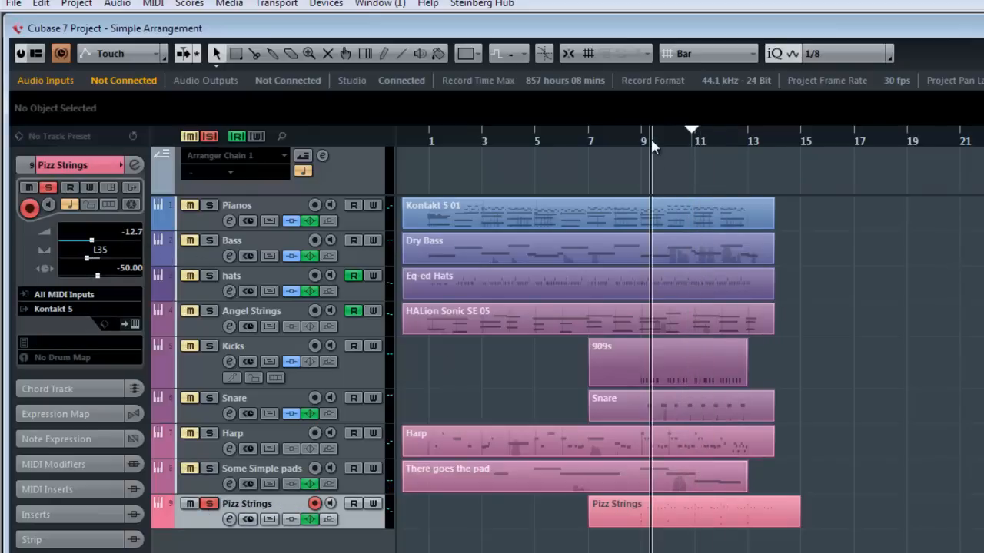
{"action": "left_click", "coordinate": [642, 136]}
{"action": "left_click_drag", "start_coordinate": [88, 258], "coordinate": [121, 263]}
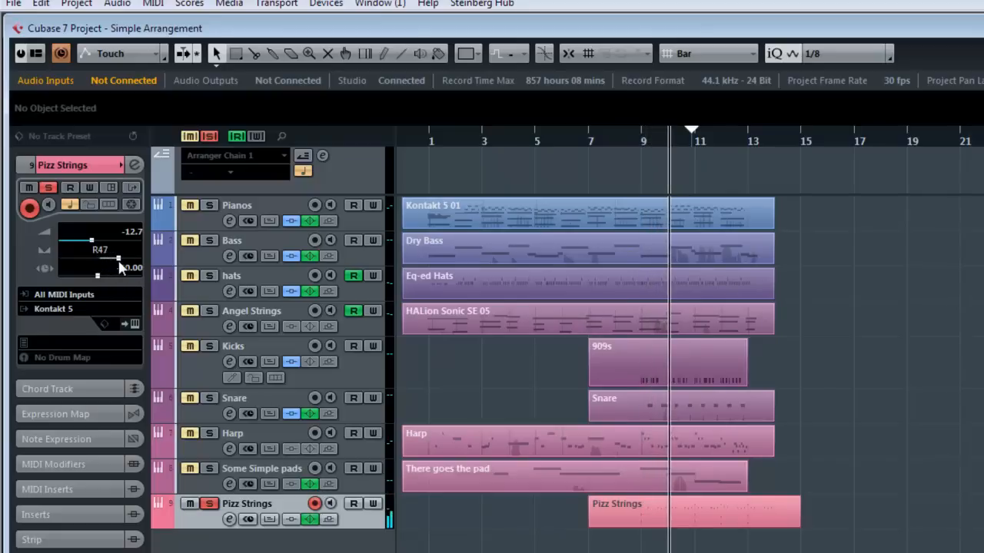
Solo the Harp alongside Pizz Strings and replay both around bars 9 to 10 while comparing their pan settings
{"action": "left_click", "coordinate": [209, 433]}
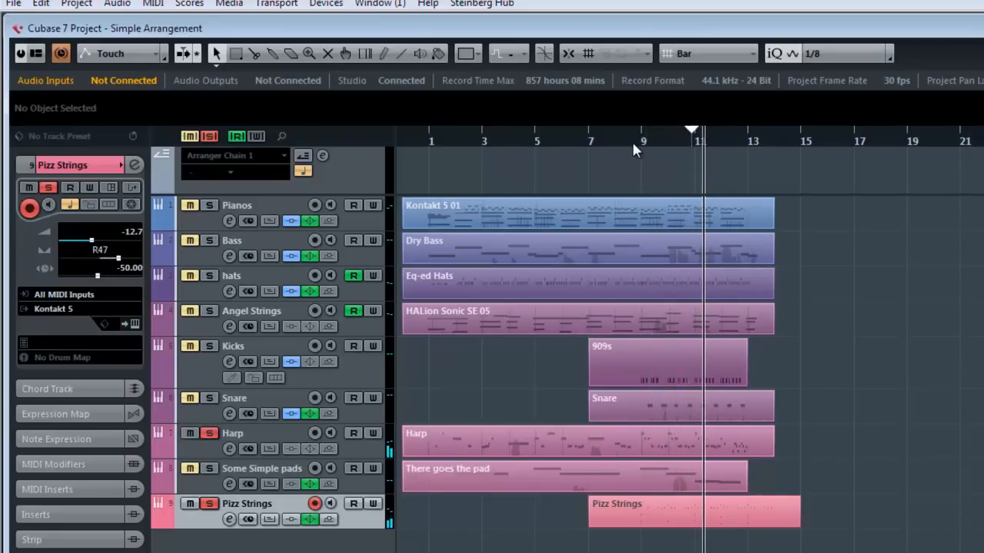
{"action": "left_click", "coordinate": [631, 140]}
{"action": "left_click", "coordinate": [246, 439]}
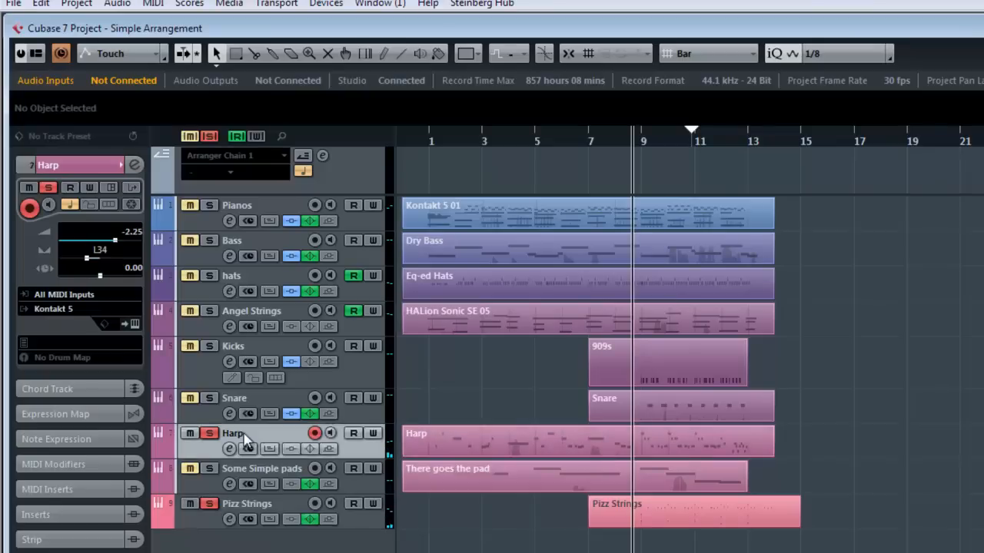
{"action": "left_click", "coordinate": [255, 507]}
{"action": "left_click", "coordinate": [660, 146]}
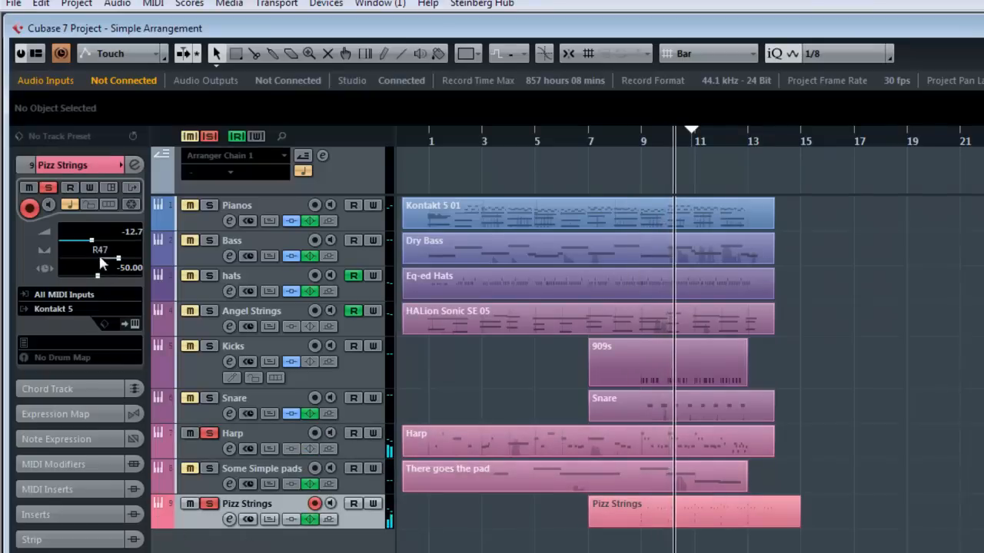
Pan the Harp track further left to L43 while it plays together with Pizz Strings
{"action": "left_click", "coordinate": [218, 439]}
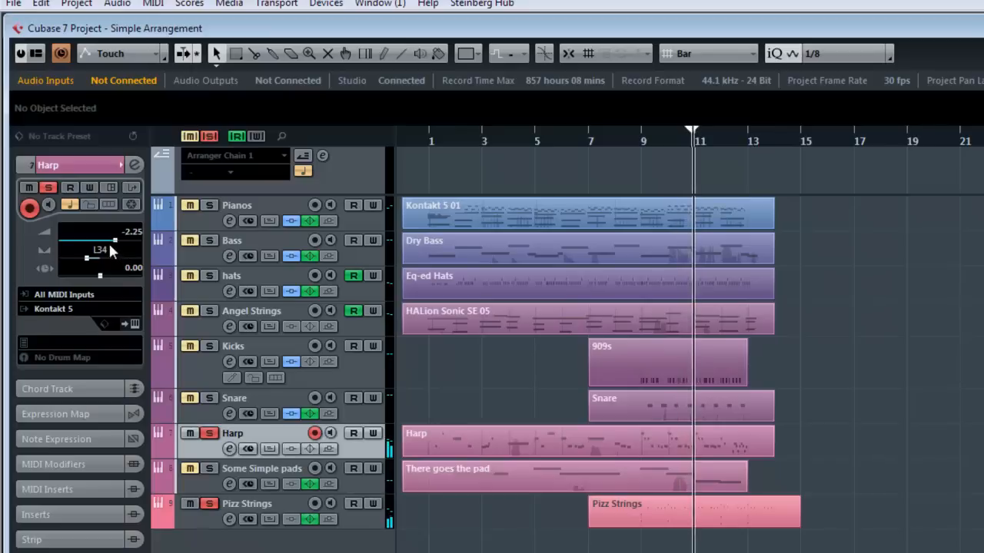
{"action": "left_click_drag", "start_coordinate": [82, 254], "coordinate": [85, 263]}
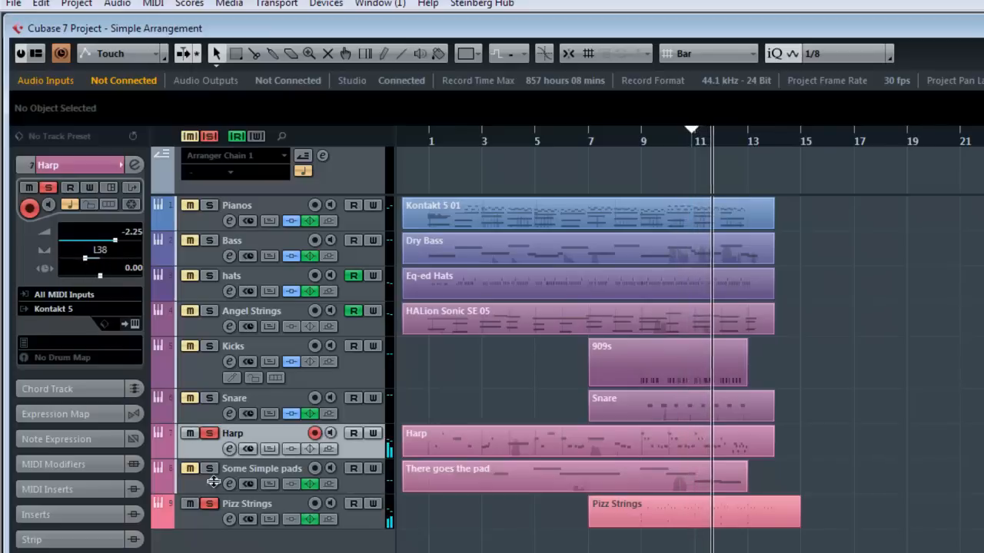
{"action": "left_click", "coordinate": [252, 508]}
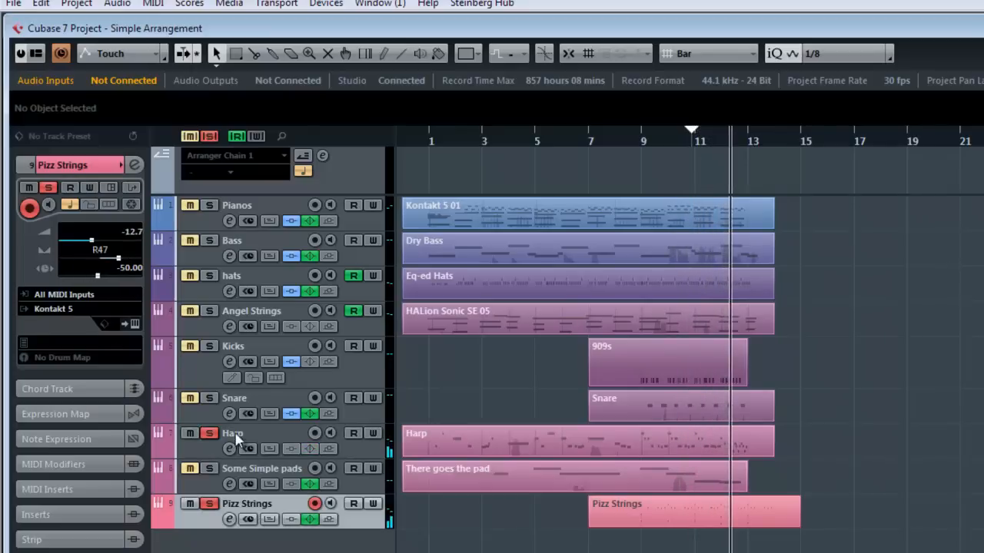
{"action": "left_click", "coordinate": [232, 438]}
{"action": "left_click_drag", "start_coordinate": [80, 257], "coordinate": [81, 265]}
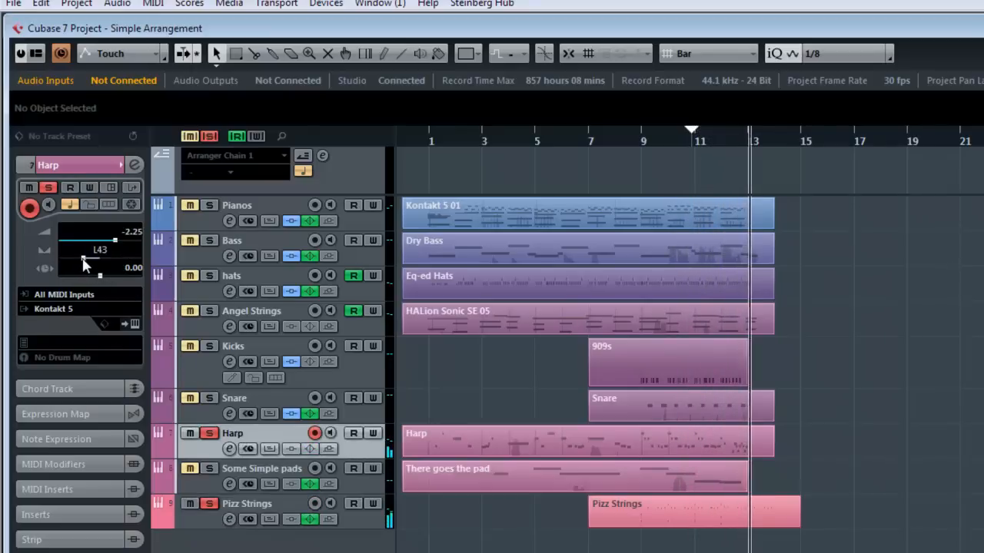
Return the playhead to just before bar 9 and review the pan settings of the Pianos and Bass tracks
{"action": "left_click", "coordinate": [636, 142]}
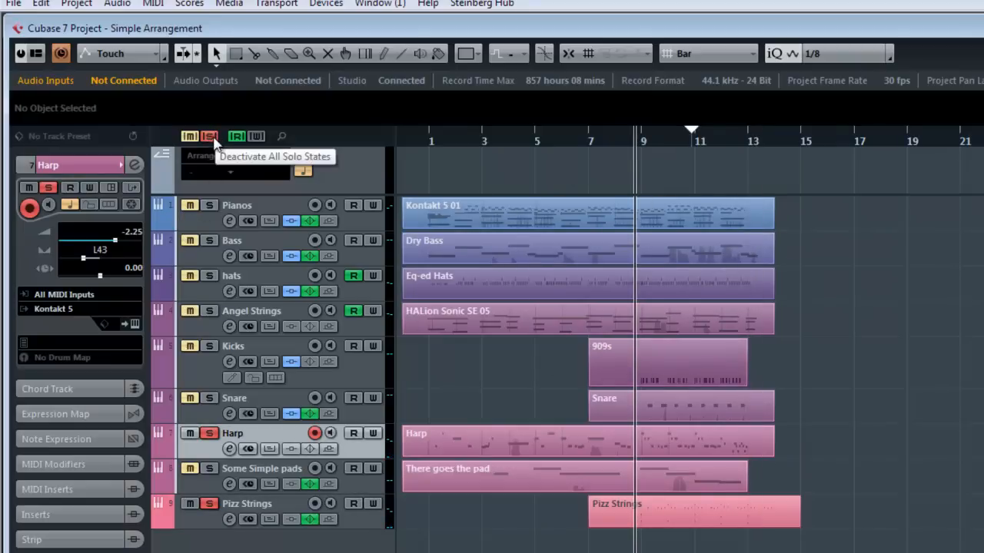
{"action": "left_click", "coordinate": [261, 209]}
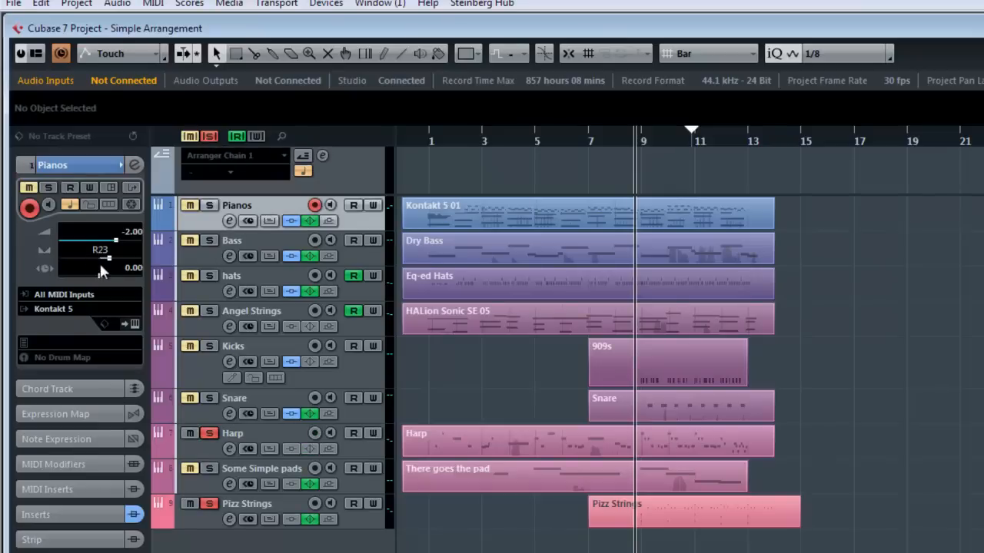
{"action": "left_click", "coordinate": [243, 249]}
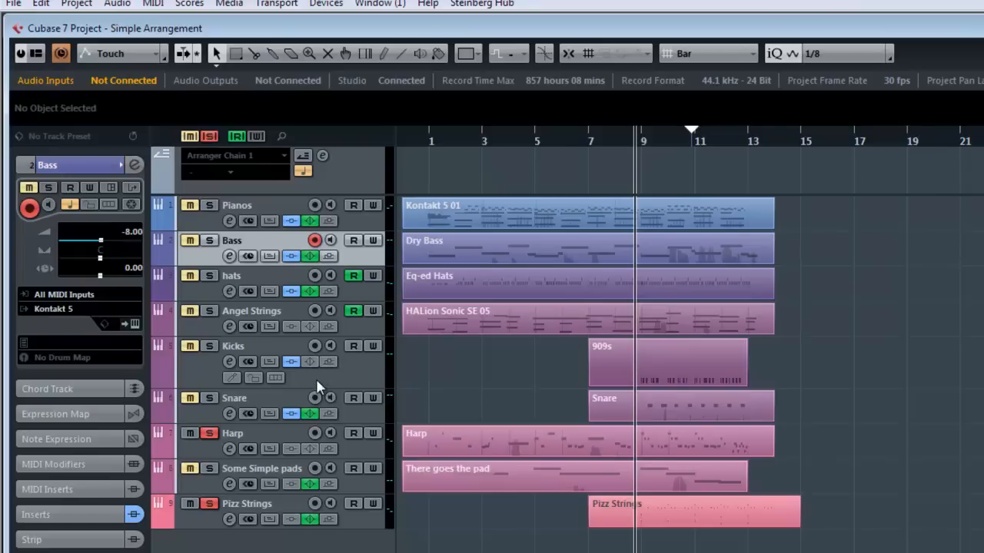
Open the Harp track's Kontakt 5 instrument, look over its controls and close it again
{"action": "left_click", "coordinate": [273, 426]}
{"action": "left_click", "coordinate": [135, 324]}
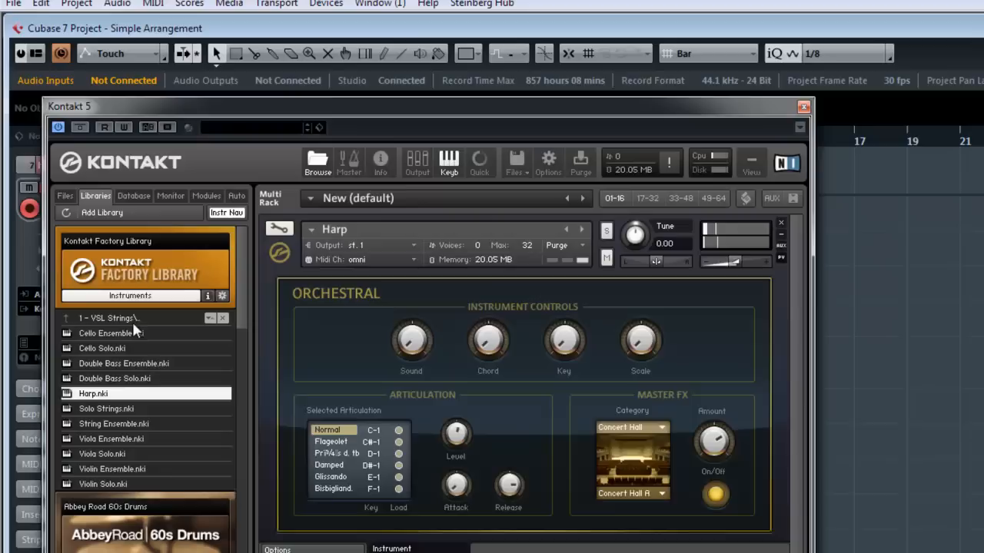
{"action": "left_click_drag", "start_coordinate": [607, 116], "coordinate": [674, 3]}
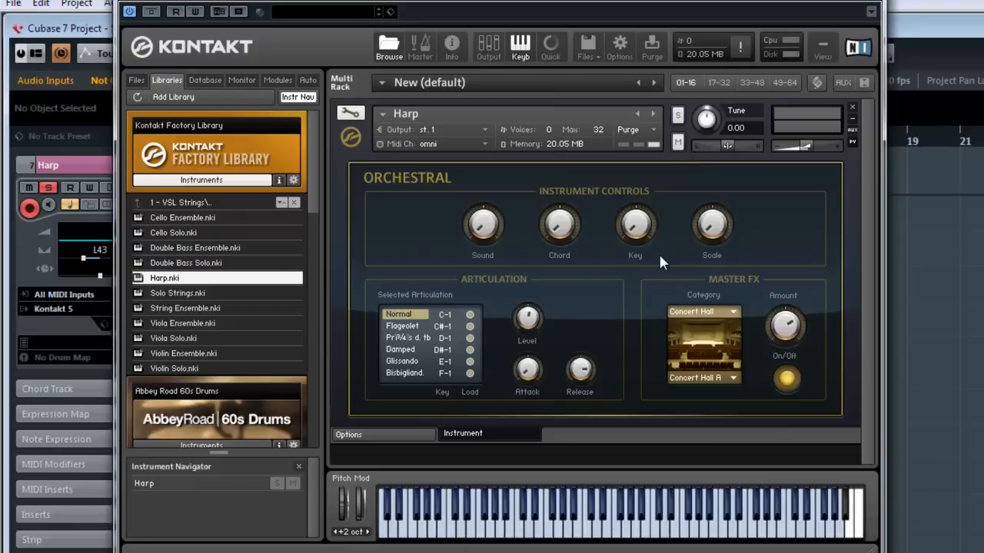
{"action": "left_click", "coordinate": [873, 8]}
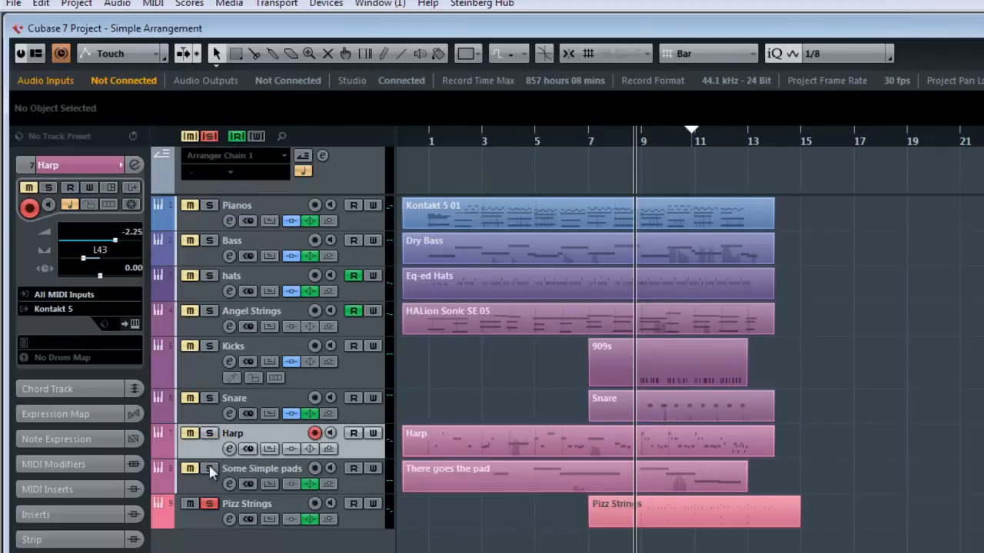
Clear the remaining solo and play the full arrangement from the beginning to about bar 13
{"action": "left_click", "coordinate": [211, 504]}
{"action": "left_click", "coordinate": [412, 146]}
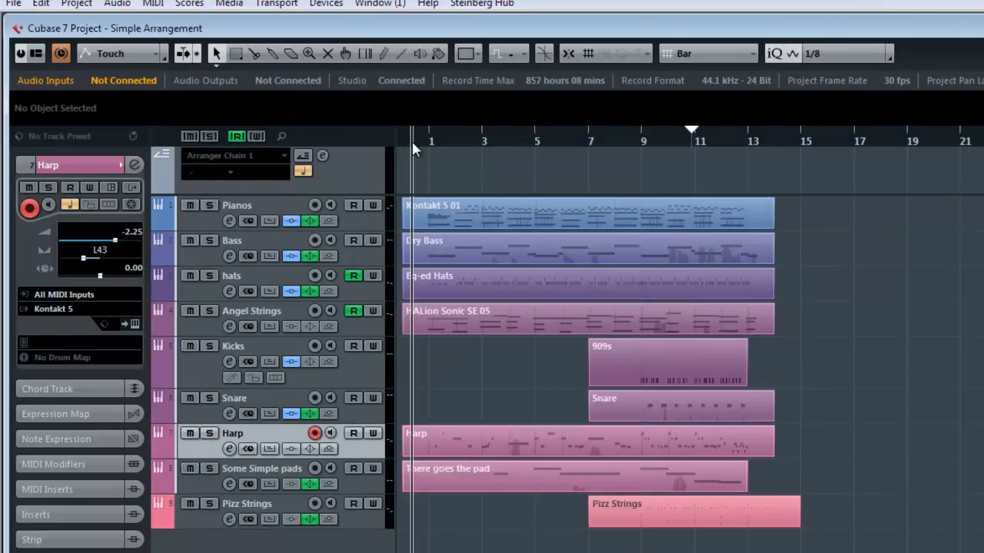
{"action": "key", "text": "space"}
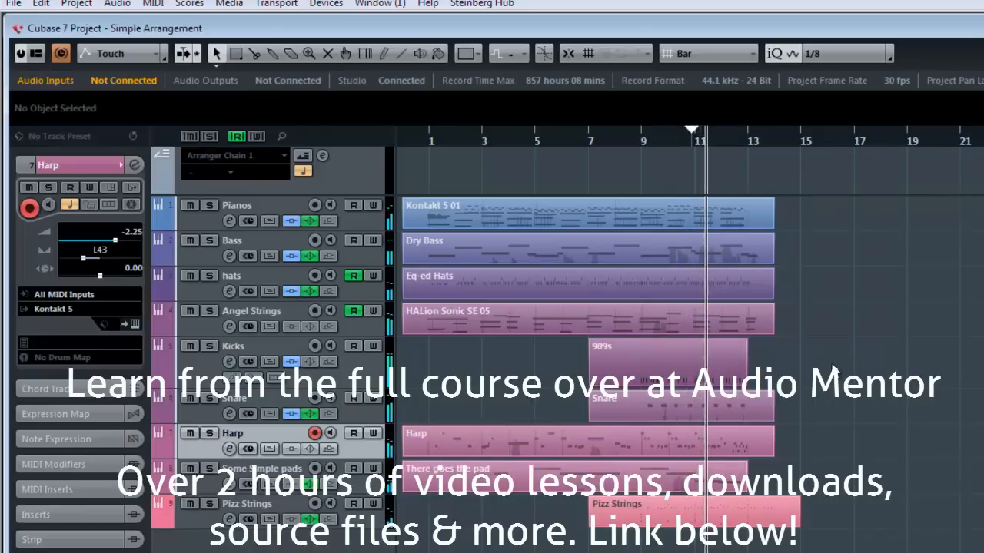
{"action": "left_click", "coordinate": [292, 402]}
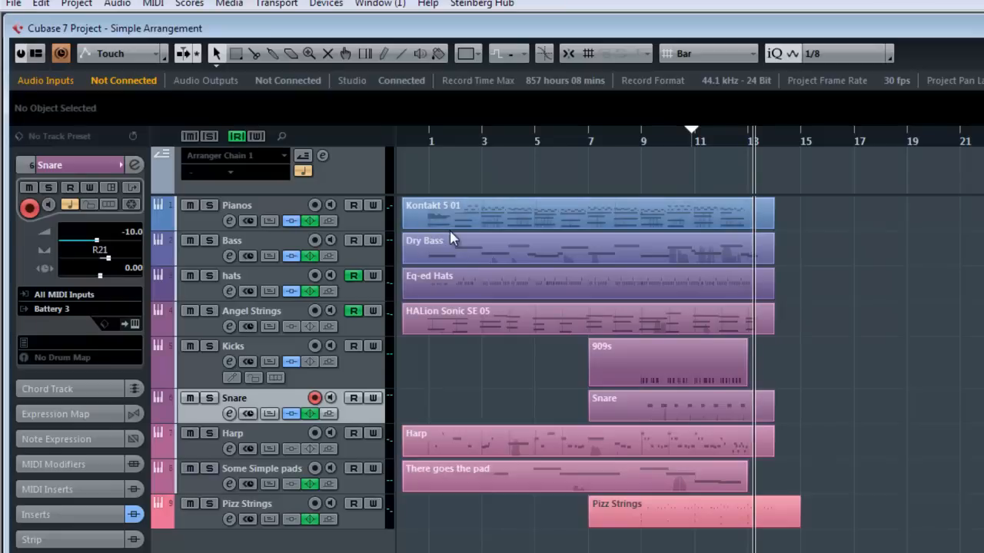
{"action": "left_click", "coordinate": [276, 212]}
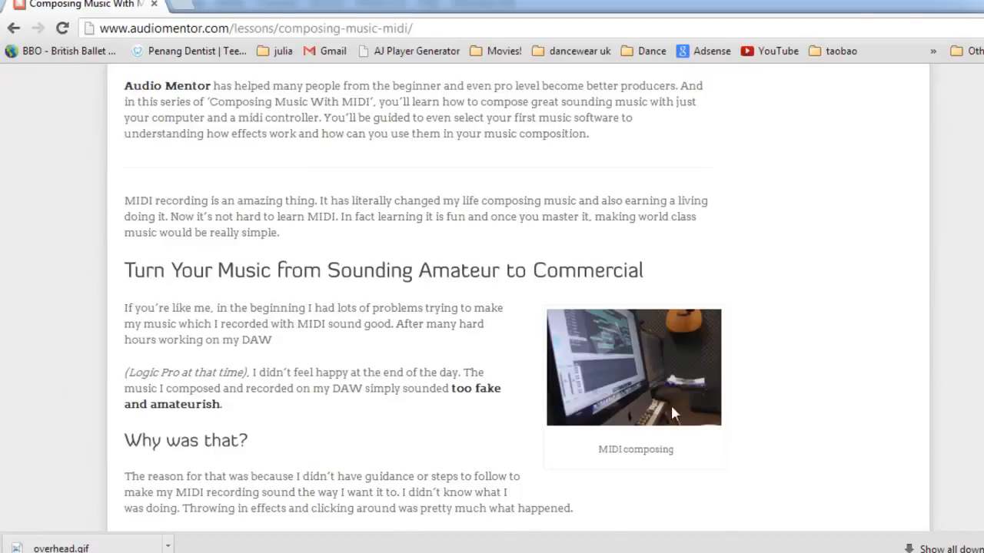
In the web browser, go to the beginning of the Composing Music with MIDI page and highlight its web address
{"action": "scroll", "coordinate": [895, 415], "scroll_direction": "up", "scroll_amount": 15}
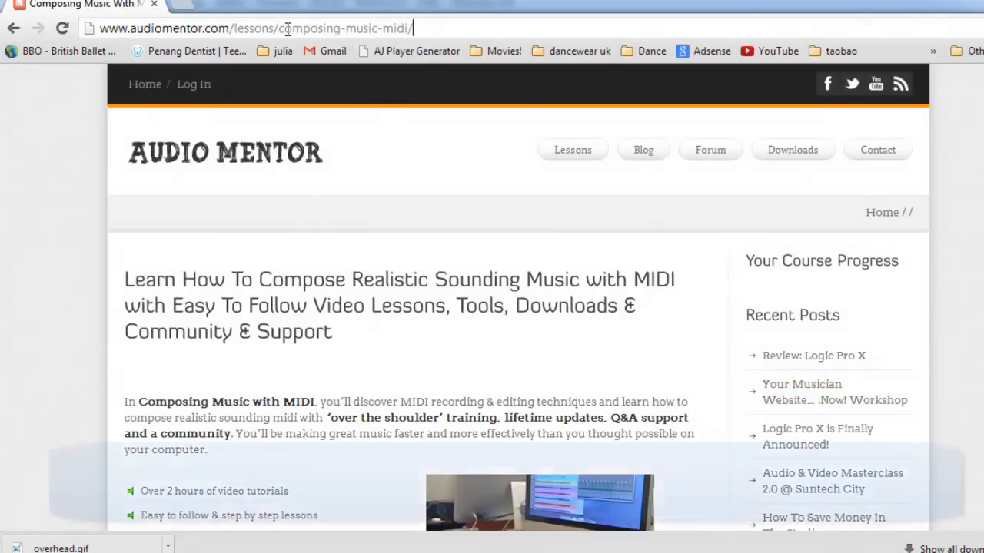
{"action": "left_click_drag", "start_coordinate": [501, 31], "coordinate": [36, 30]}
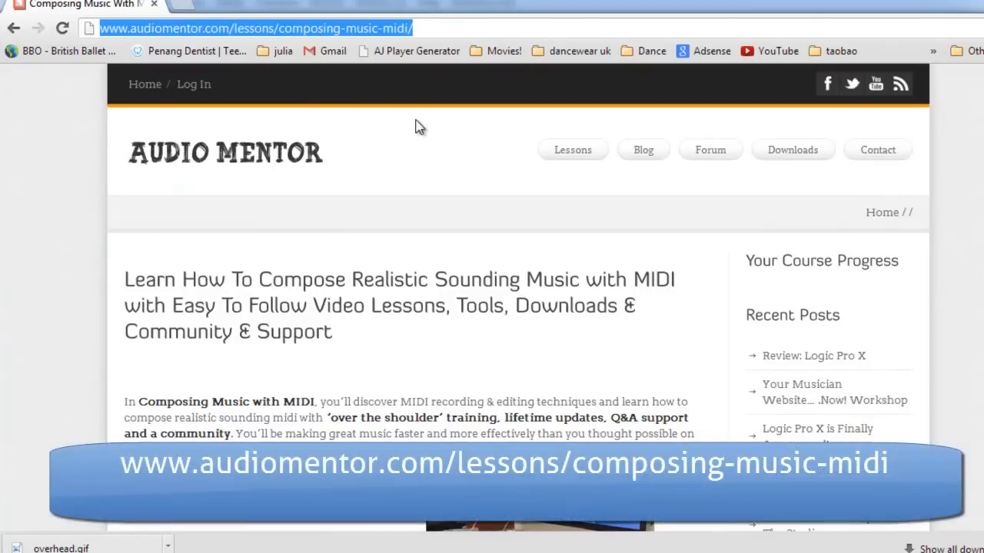
{"action": "scroll", "coordinate": [364, 260], "scroll_direction": "down", "scroll_amount": 4}
{"action": "left_click", "coordinate": [357, 269]}
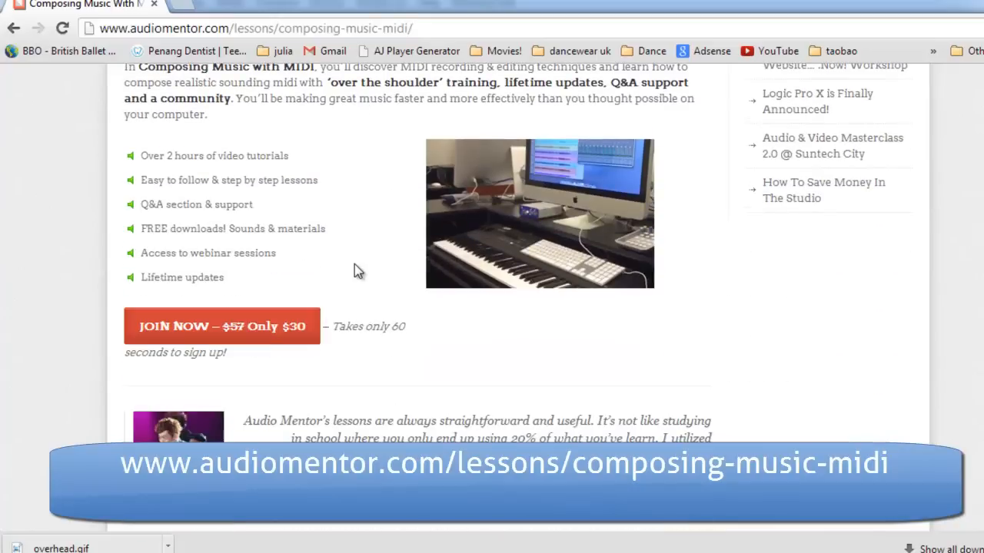
Look through the Composing Music with MIDI course page down to its list of modules and units
{"action": "scroll", "coordinate": [354, 264], "scroll_direction": "down", "scroll_amount": 2}
{"action": "scroll", "coordinate": [354, 264], "scroll_direction": "up", "scroll_amount": 2}
{"action": "scroll", "coordinate": [355, 263], "scroll_direction": "down", "scroll_amount": 6}
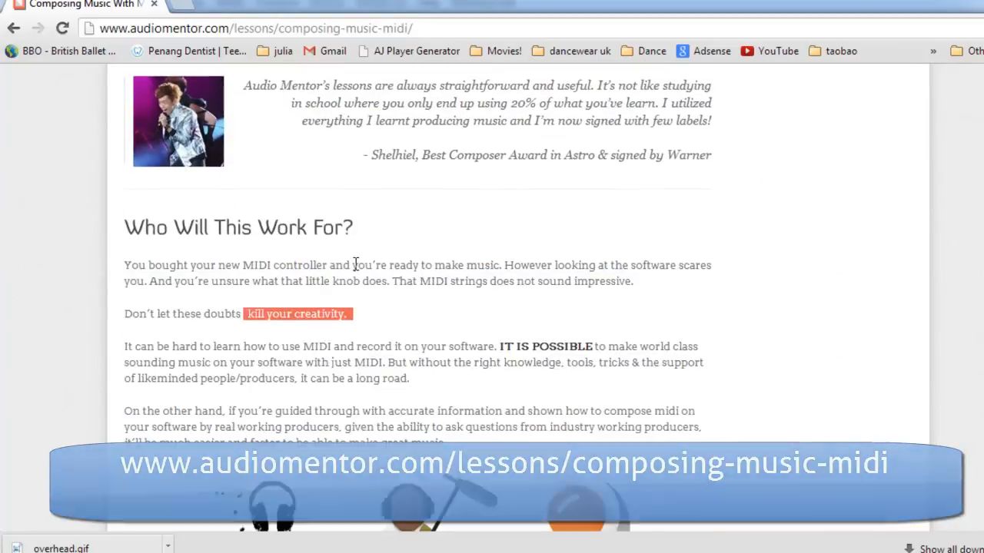
{"action": "scroll", "coordinate": [356, 264], "scroll_direction": "down", "scroll_amount": 15}
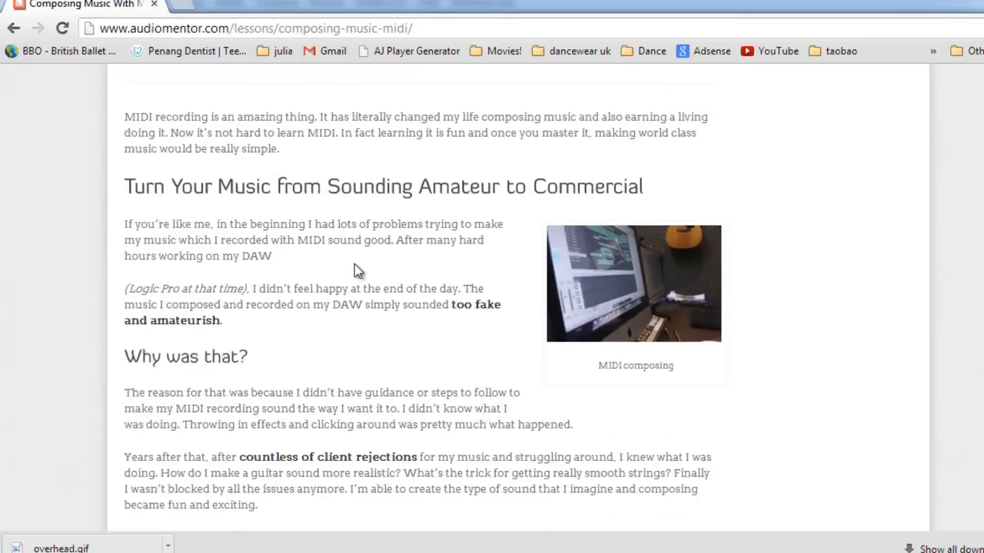
{"action": "scroll", "coordinate": [354, 264], "scroll_direction": "down", "scroll_amount": 11}
{"action": "scroll", "coordinate": [352, 269], "scroll_direction": "up", "scroll_amount": 3}
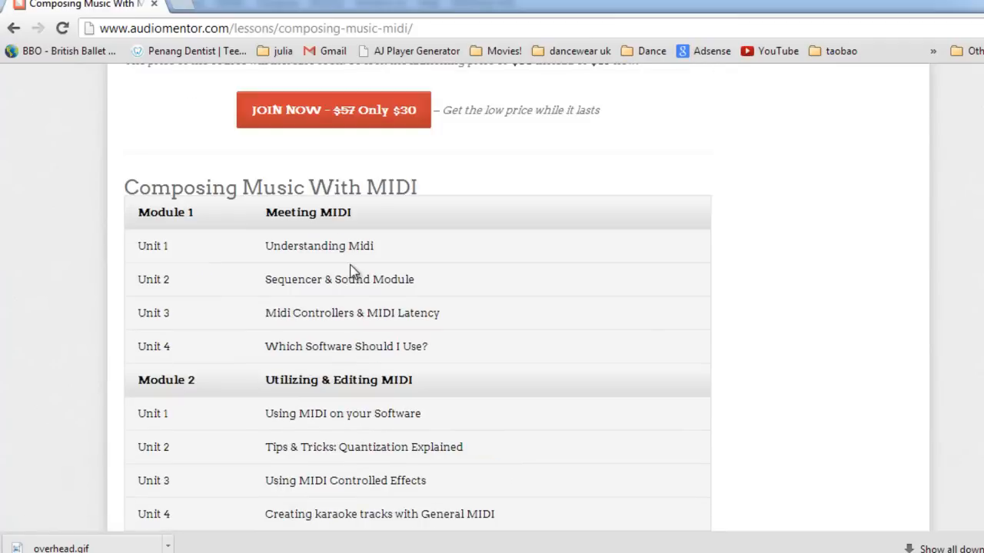
{"action": "scroll", "coordinate": [244, 216], "scroll_direction": "down", "scroll_amount": 1}
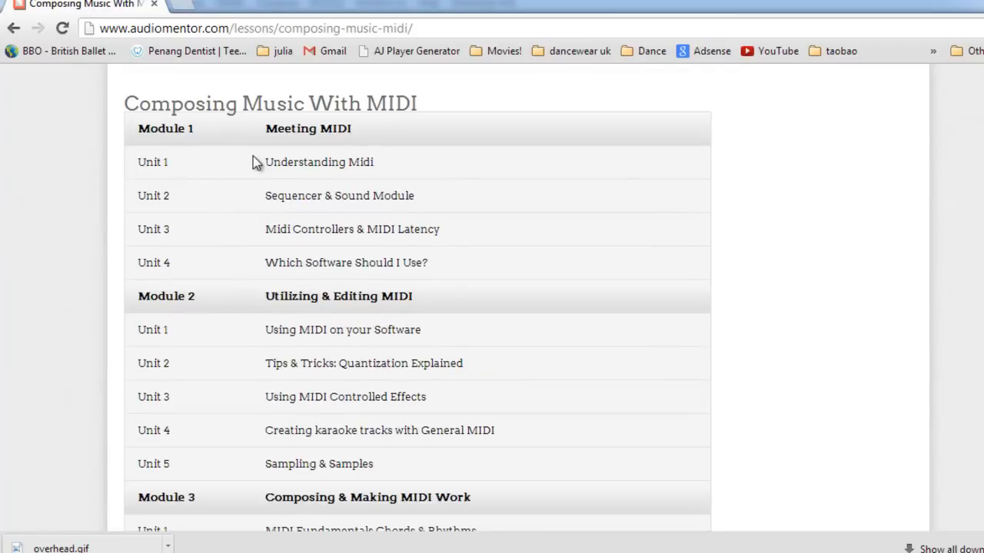
{"action": "scroll", "coordinate": [336, 181], "scroll_direction": "down", "scroll_amount": 1}
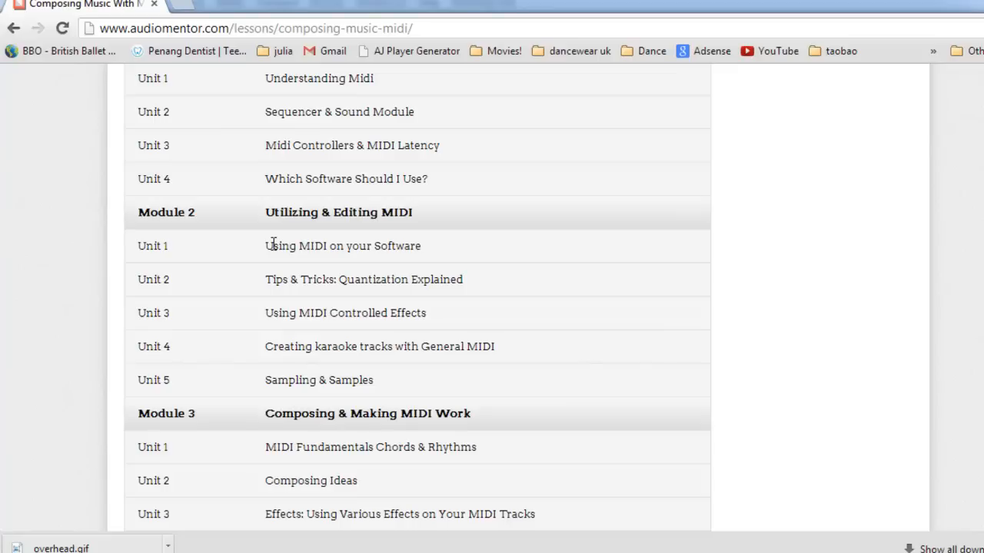
Go through the Module 2 units on utilizing and editing MIDI, highlighting the titles on quantization and the following units
{"action": "scroll", "coordinate": [273, 244], "scroll_direction": "down", "scroll_amount": 1}
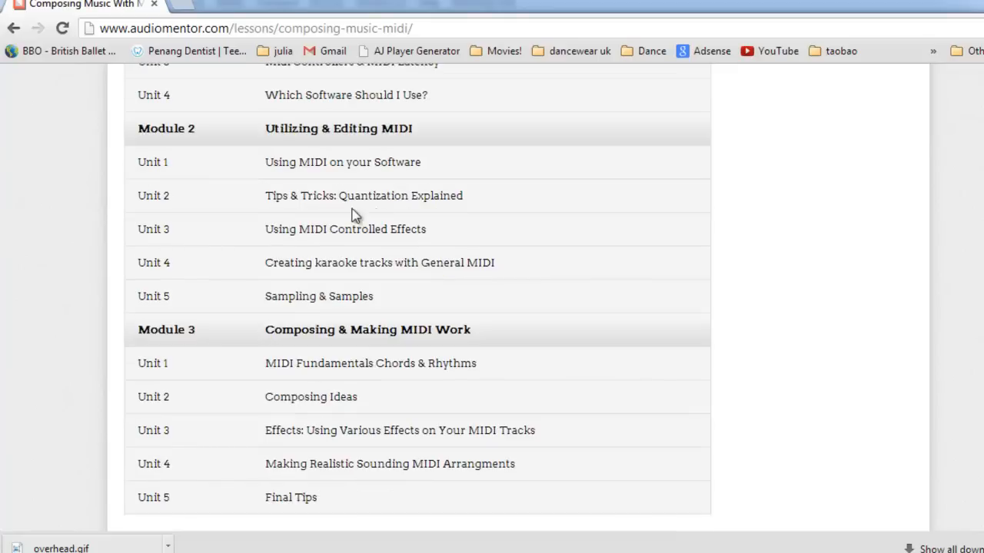
{"action": "left_click_drag", "start_coordinate": [335, 201], "coordinate": [422, 218]}
{"action": "left_click", "coordinate": [435, 200]}
{"action": "scroll", "coordinate": [371, 226], "scroll_direction": "down", "scroll_amount": 1}
{"action": "left_click_drag", "start_coordinate": [295, 214], "coordinate": [354, 216]}
{"action": "left_click", "coordinate": [410, 215]}
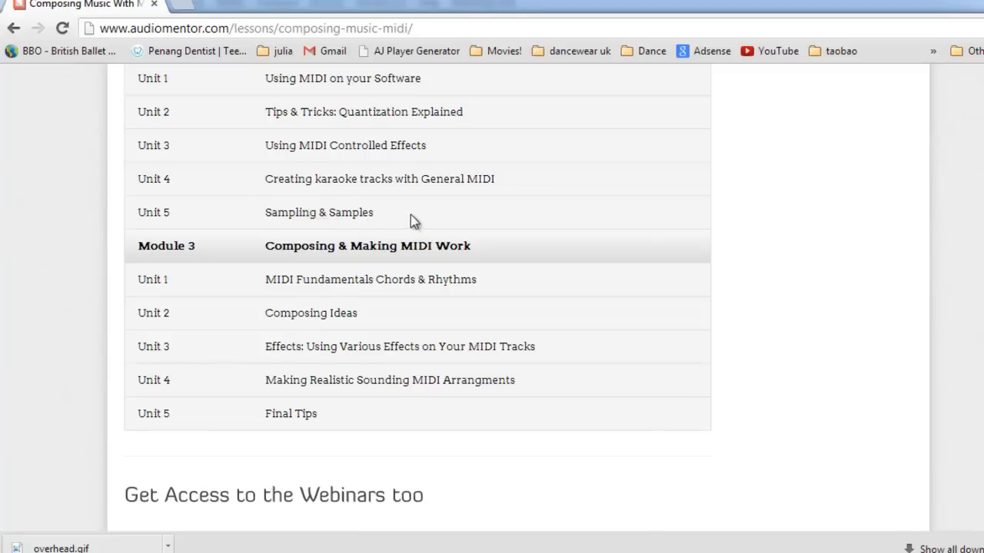
Go through the Module 3 units on composing and making MIDI work, briefly highlighting their titles down to Final Tips
{"action": "scroll", "coordinate": [336, 220], "scroll_direction": "down", "scroll_amount": 1}
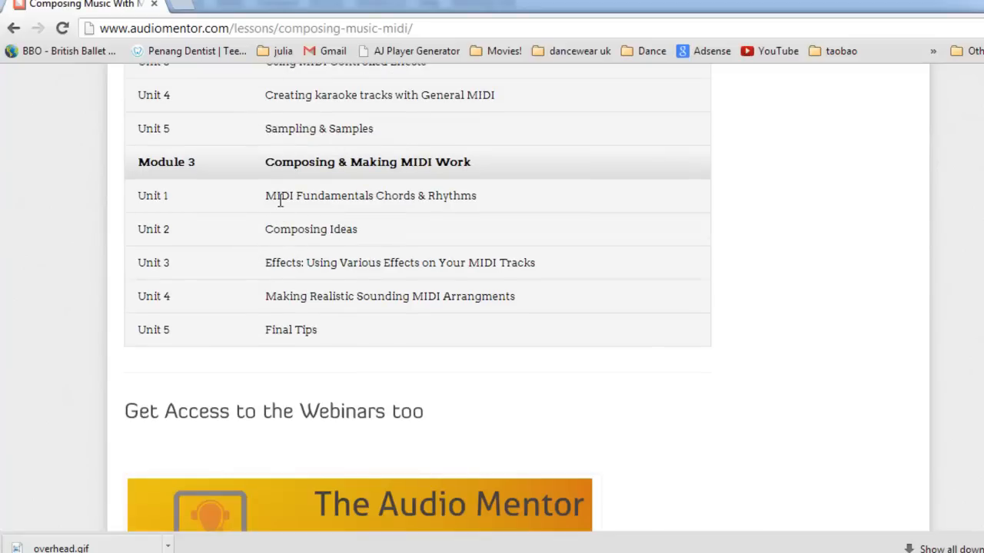
{"action": "left_click_drag", "start_coordinate": [281, 269], "coordinate": [542, 262]}
{"action": "left_click_drag", "start_coordinate": [379, 226], "coordinate": [272, 236]}
{"action": "left_click", "coordinate": [353, 214]}
{"action": "left_click_drag", "start_coordinate": [292, 197], "coordinate": [510, 202]}
{"action": "left_click", "coordinate": [486, 263]}
{"action": "scroll", "coordinate": [439, 278], "scroll_direction": "down", "scroll_amount": 1}
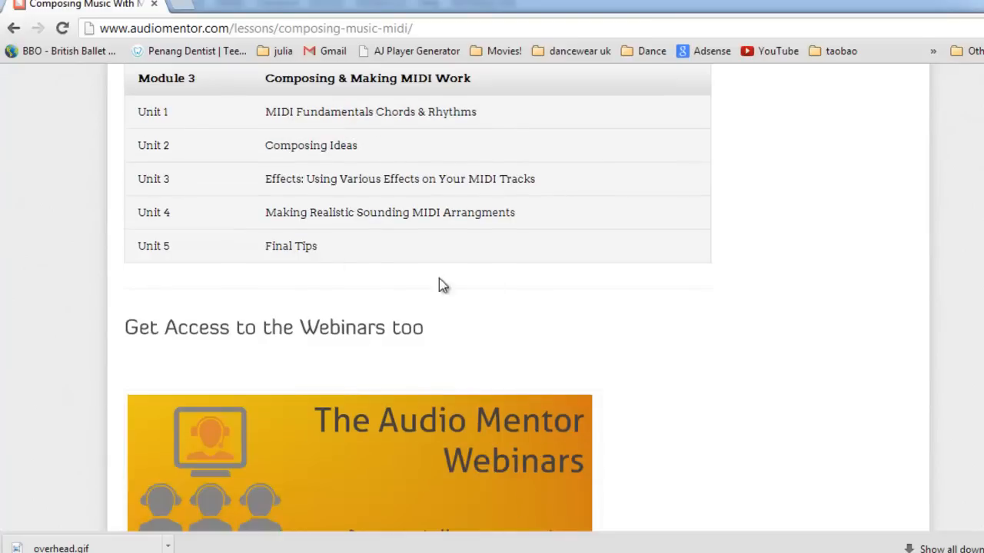
{"action": "left_click_drag", "start_coordinate": [355, 213], "coordinate": [507, 253]}
{"action": "left_click", "coordinate": [508, 253]}
Look through the webinar and Facebook group sections down to the Join Now section and its Start Learning offer
{"action": "scroll", "coordinate": [499, 268], "scroll_direction": "up", "scroll_amount": 6}
{"action": "scroll", "coordinate": [495, 277], "scroll_direction": "down", "scroll_amount": 10}
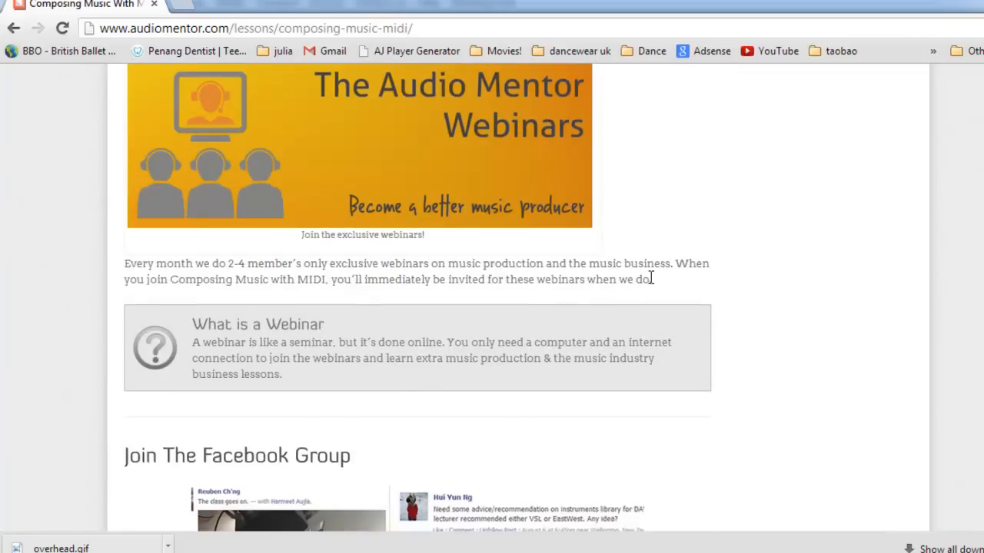
{"action": "scroll", "coordinate": [650, 272], "scroll_direction": "down", "scroll_amount": 10}
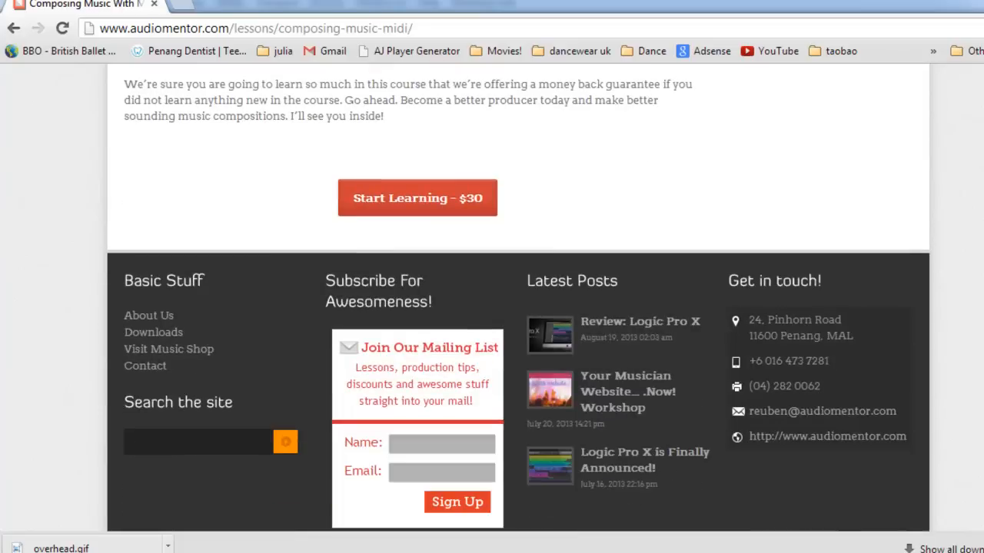
{"action": "scroll", "coordinate": [457, 323], "scroll_direction": "up", "scroll_amount": 4}
{"action": "scroll", "coordinate": [456, 323], "scroll_direction": "down", "scroll_amount": 2}
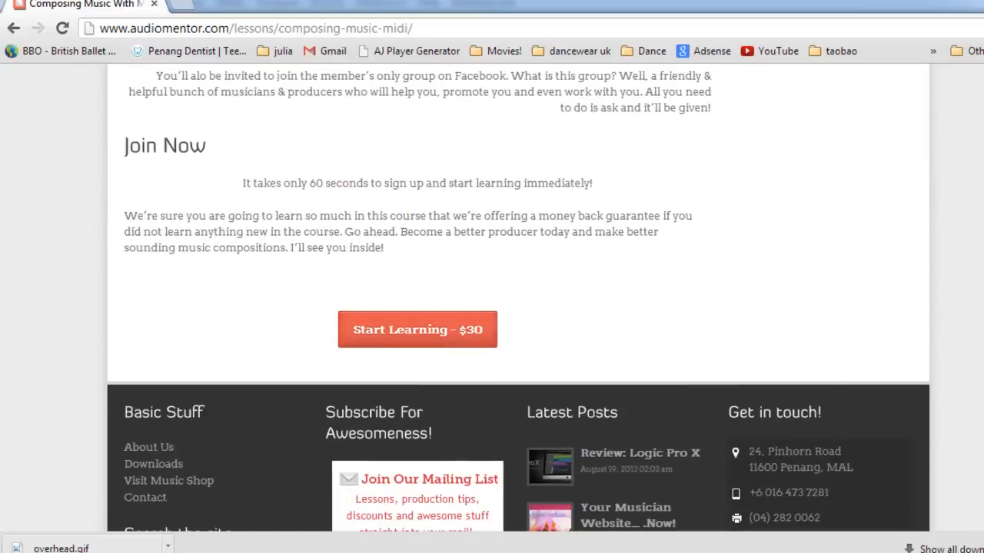
{"action": "scroll", "coordinate": [504, 384], "scroll_direction": "up", "scroll_amount": 1}
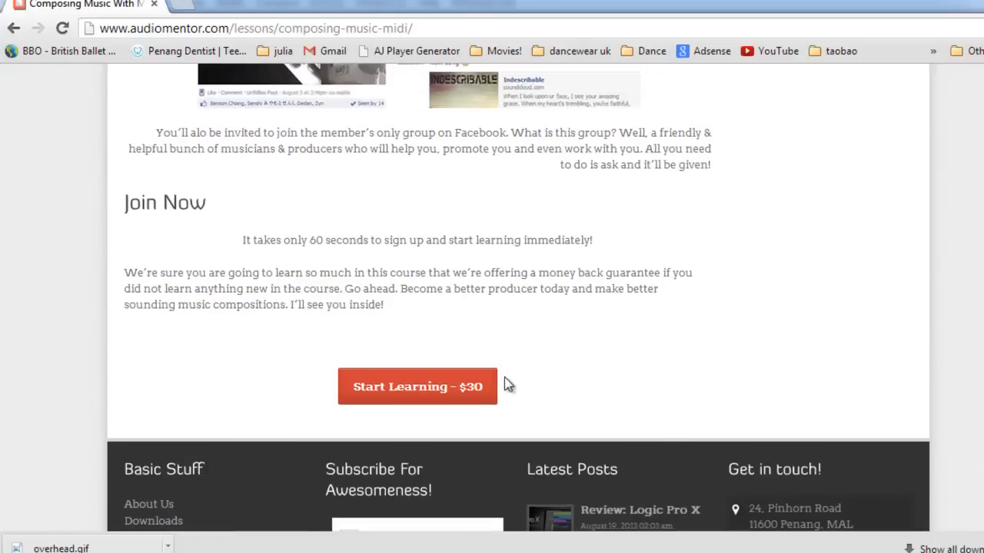
{"action": "scroll", "coordinate": [830, 415], "scroll_direction": "up", "scroll_amount": 1}
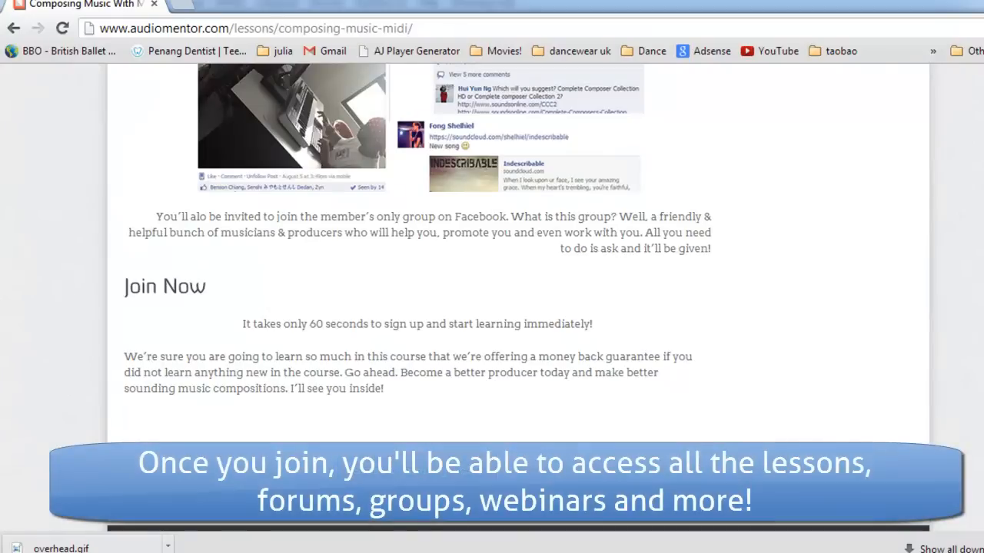
Return to the beginning of the course page and review the introduction, feature list and Join Now offer
{"action": "scroll", "coordinate": [492, 308], "scroll_direction": "up", "scroll_amount": 15}
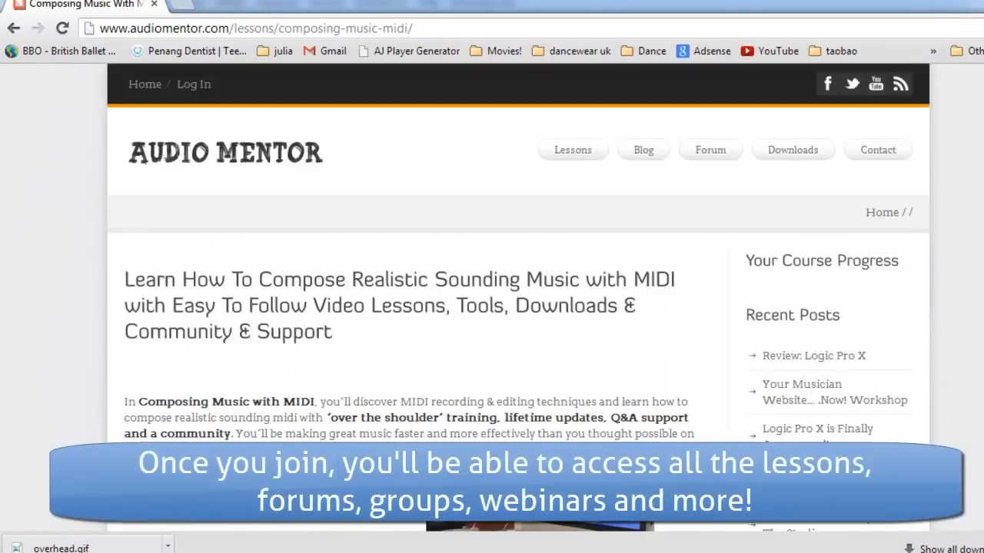
{"action": "scroll", "coordinate": [659, 222], "scroll_direction": "down", "scroll_amount": 7}
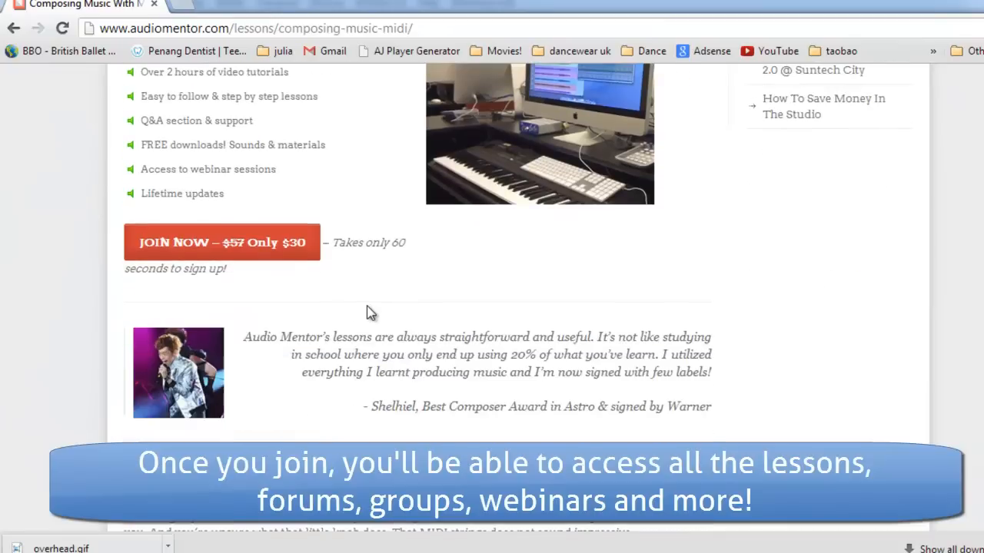
{"action": "scroll", "coordinate": [383, 338], "scroll_direction": "up", "scroll_amount": 2}
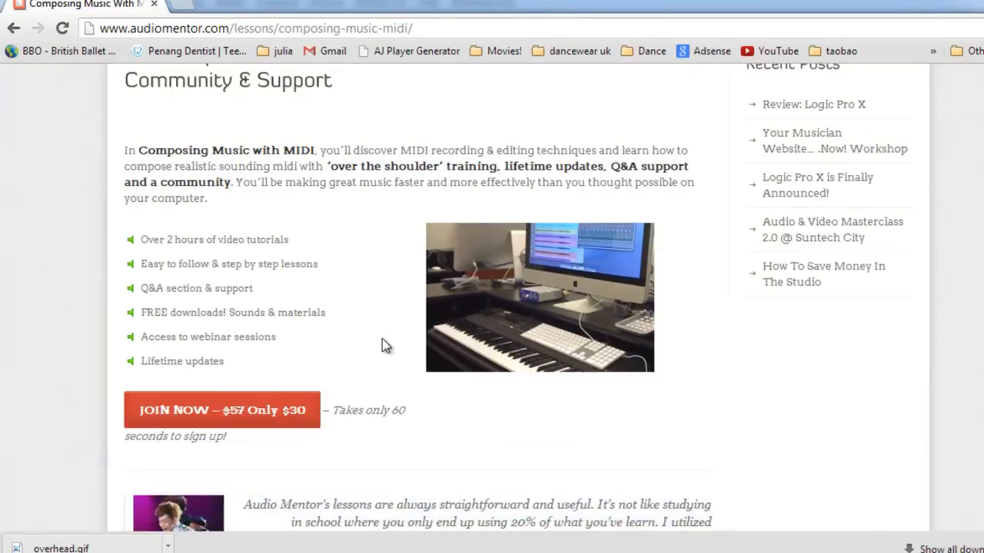
{"action": "scroll", "coordinate": [346, 437], "scroll_direction": "up", "scroll_amount": 3}
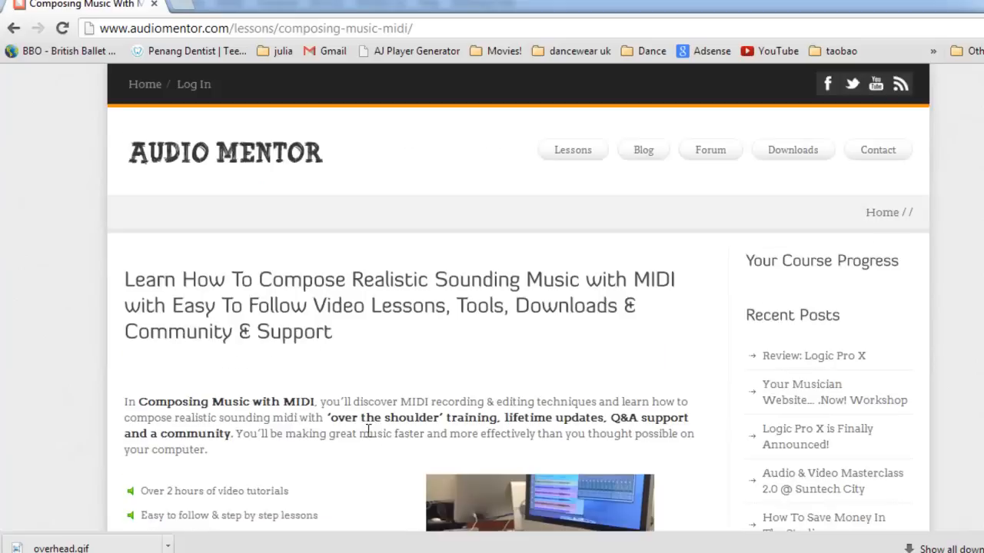